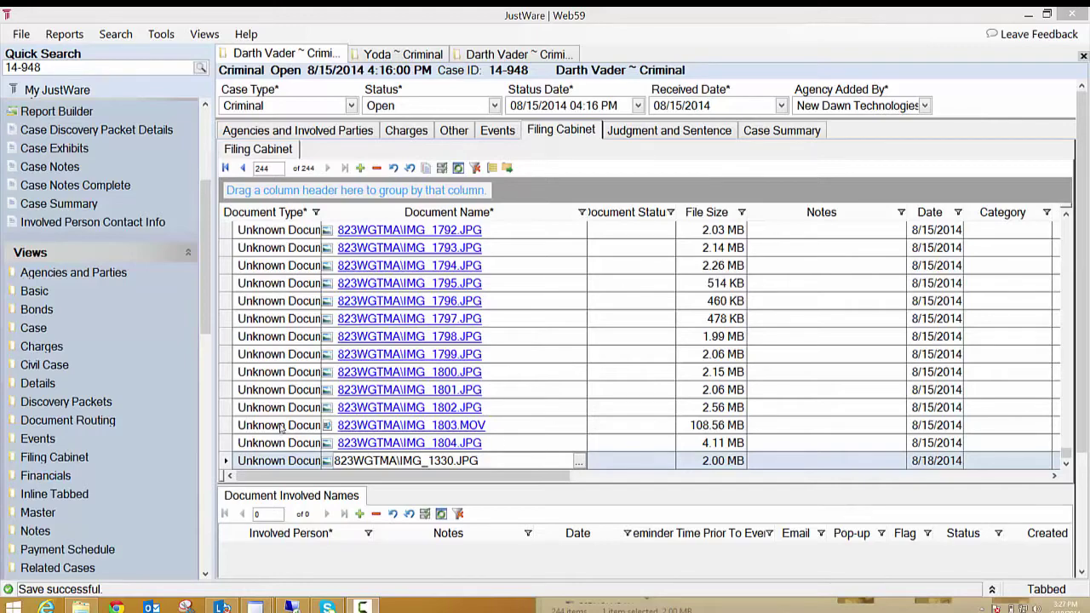
# - View IMG_1330.JPG from the older version's filing cabinet in the photo viewer and close it
pyautogui.click(227, 389)
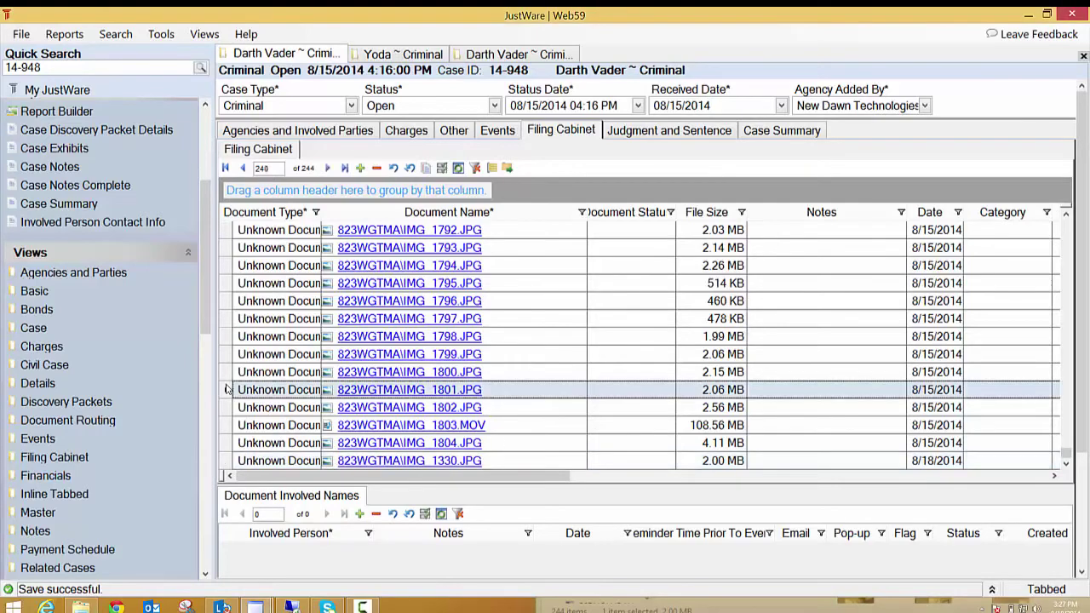
pyautogui.click(362, 461)
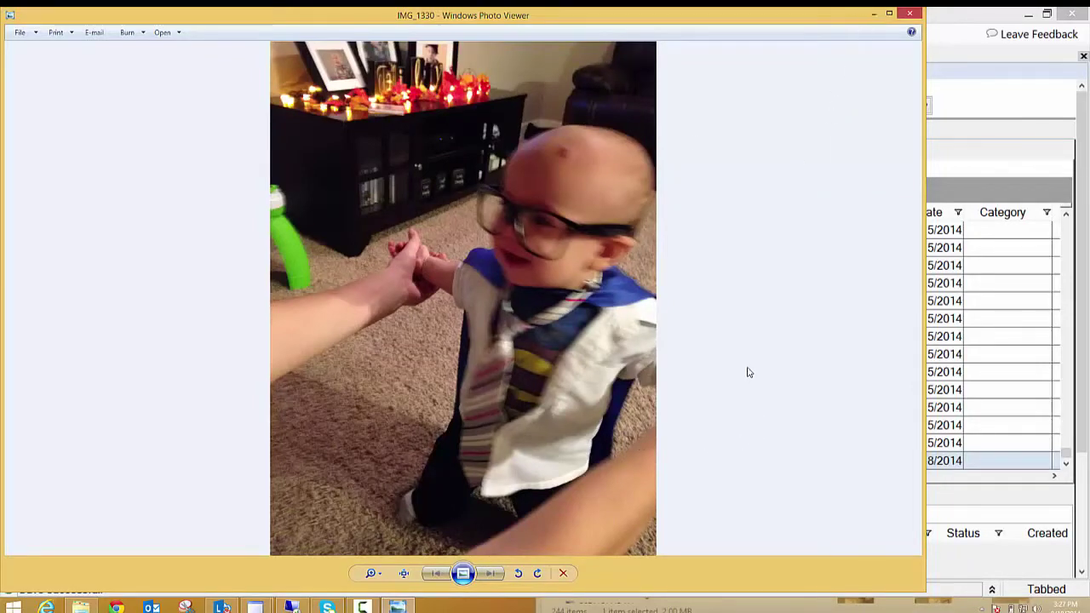
pyautogui.click(914, 15)
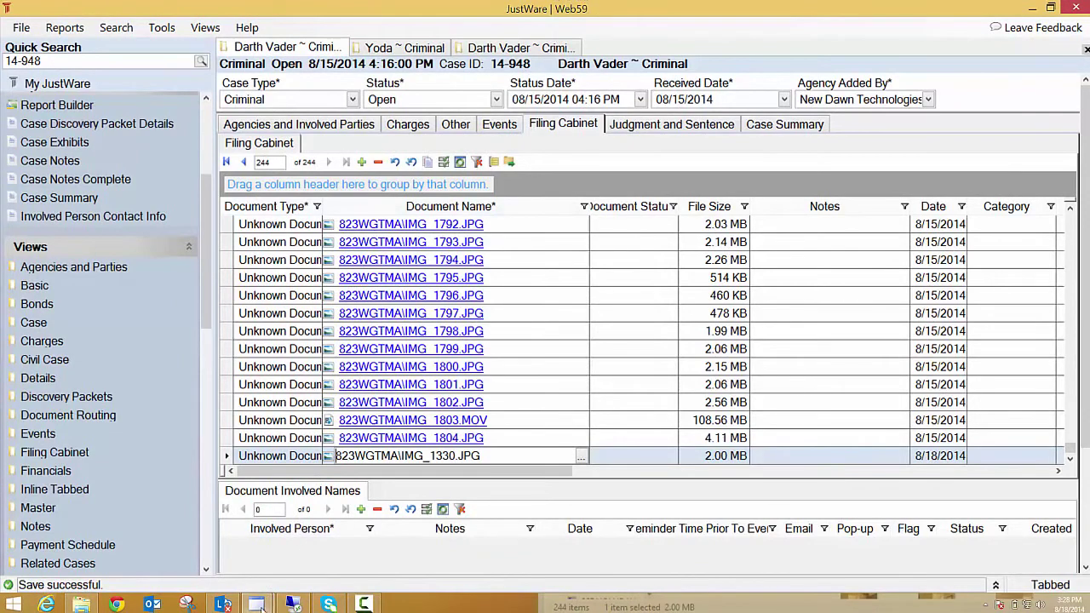
# - Switch to the Web510 JustWare session, view IMG_1330.JPG from its filing cabinet at full size, and close the image
pyautogui.moveTo(258, 606)
pyautogui.click(286, 566)
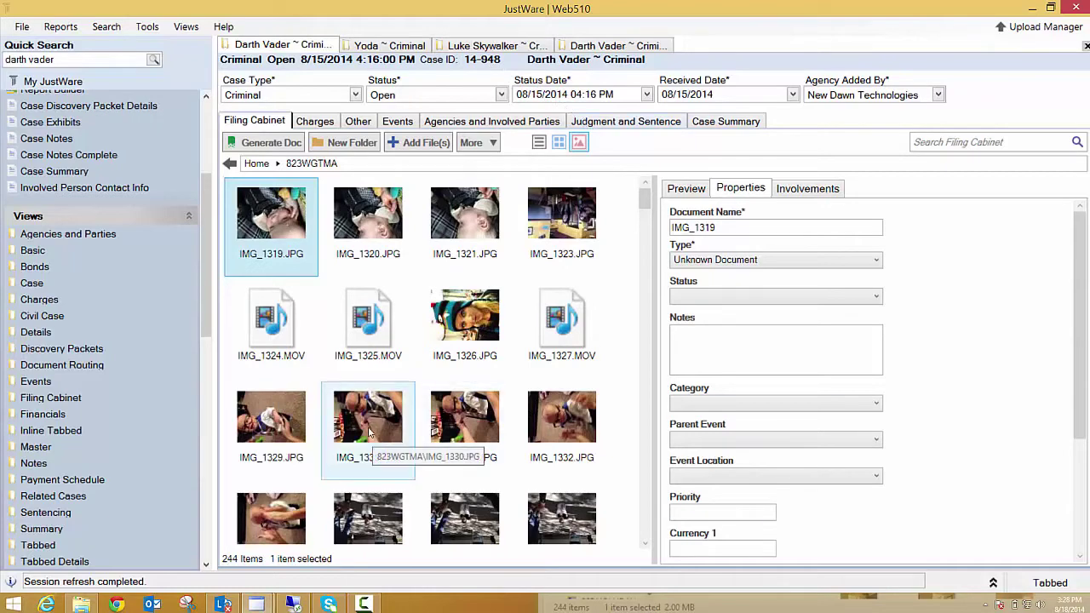
pyautogui.doubleClick(400, 442)
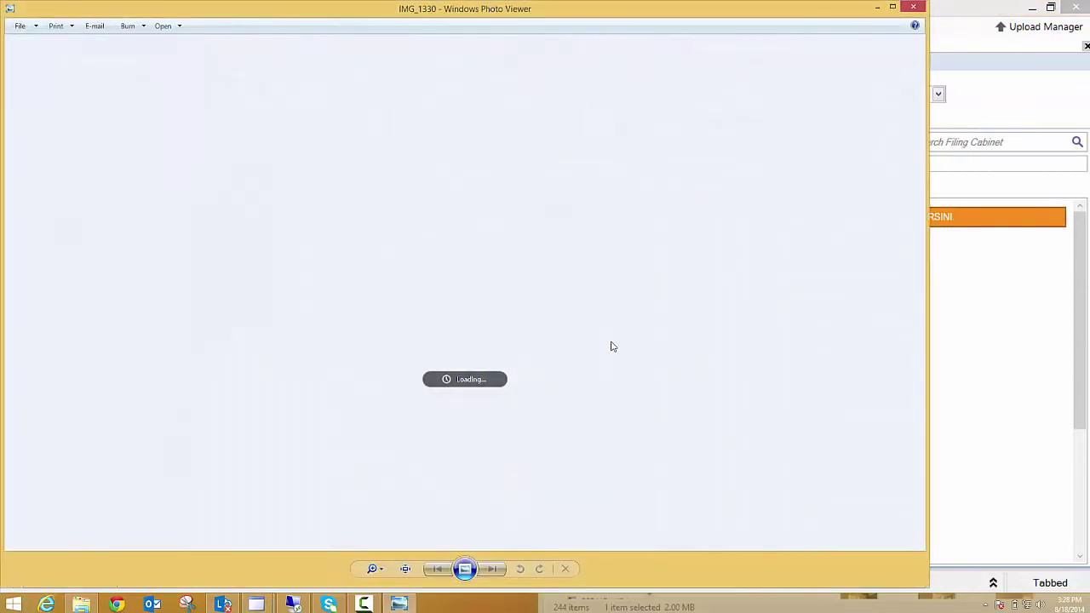
pyautogui.click(913, 7)
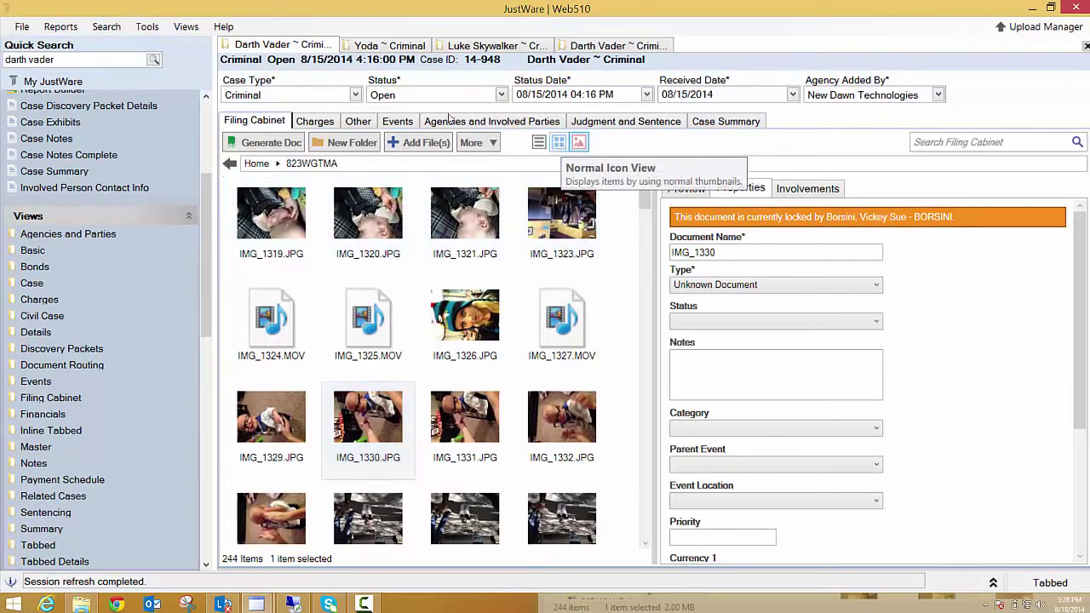
# - Try the normal icon and list views, and inspect the involvements and preview of IMG_1330.JPG
pyautogui.click(558, 143)
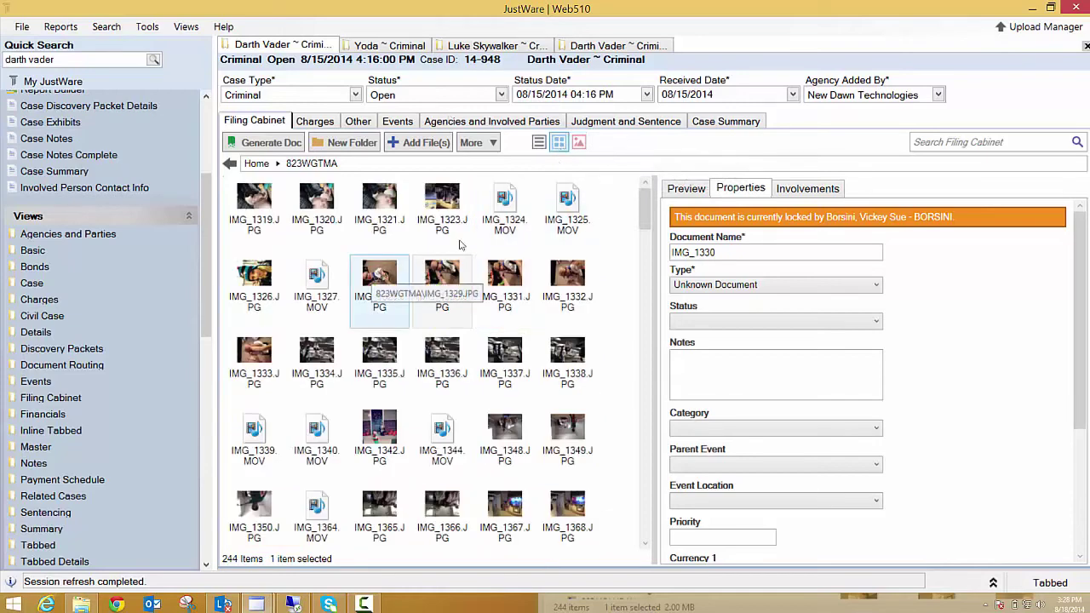
pyautogui.click(538, 143)
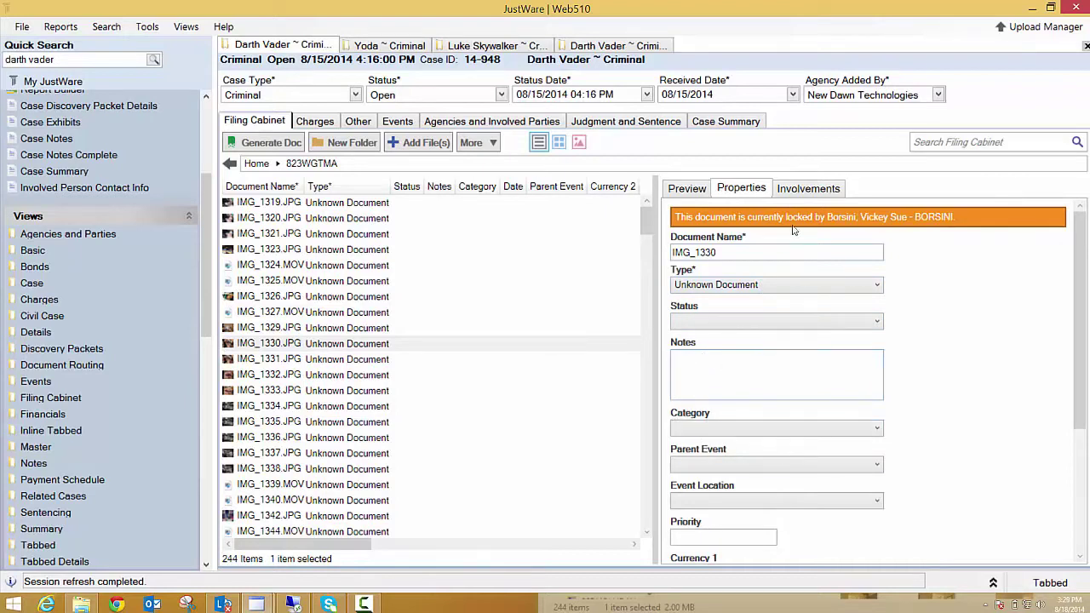
pyautogui.click(793, 191)
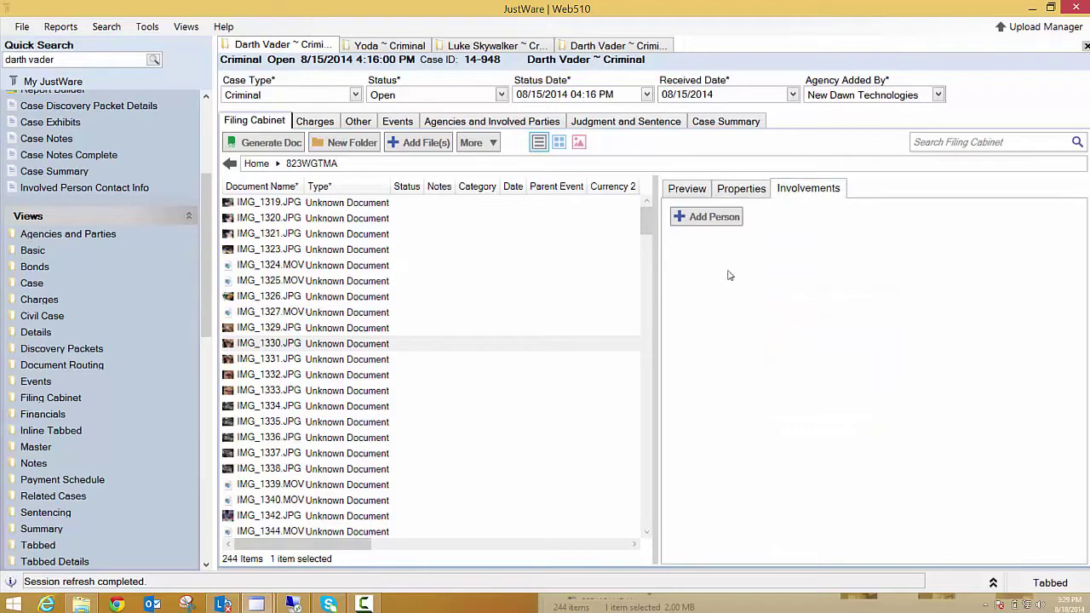
pyautogui.click(685, 189)
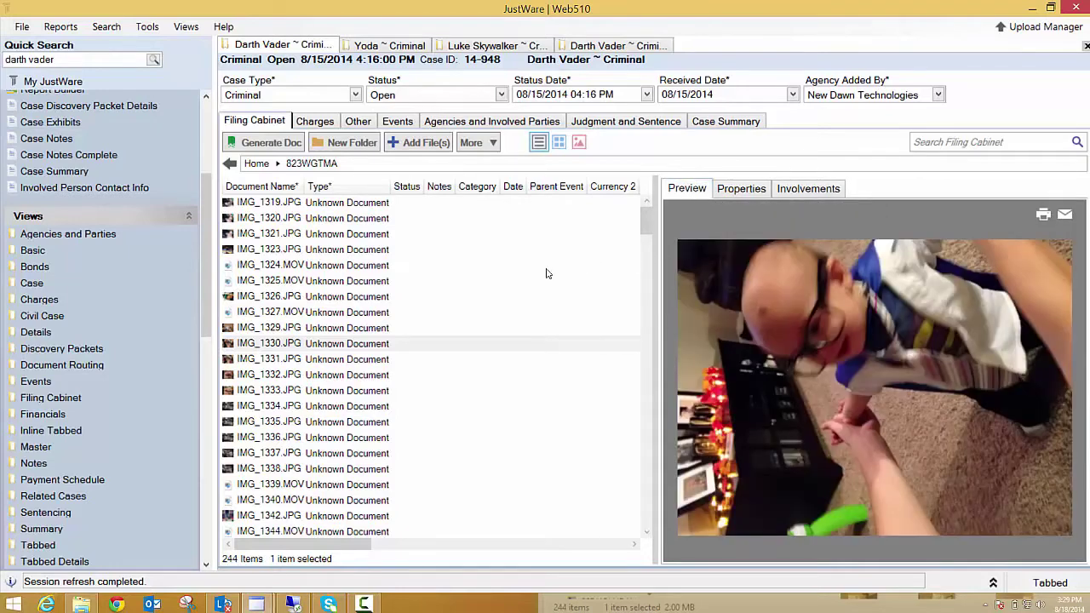
# - Preview IMG_1320.JPG, IMG_1321.JPG, IMG_1329.JPG, IMG_1336.JPG and IMG_1342.JPG in turn from the document list
pyautogui.click(291, 218)
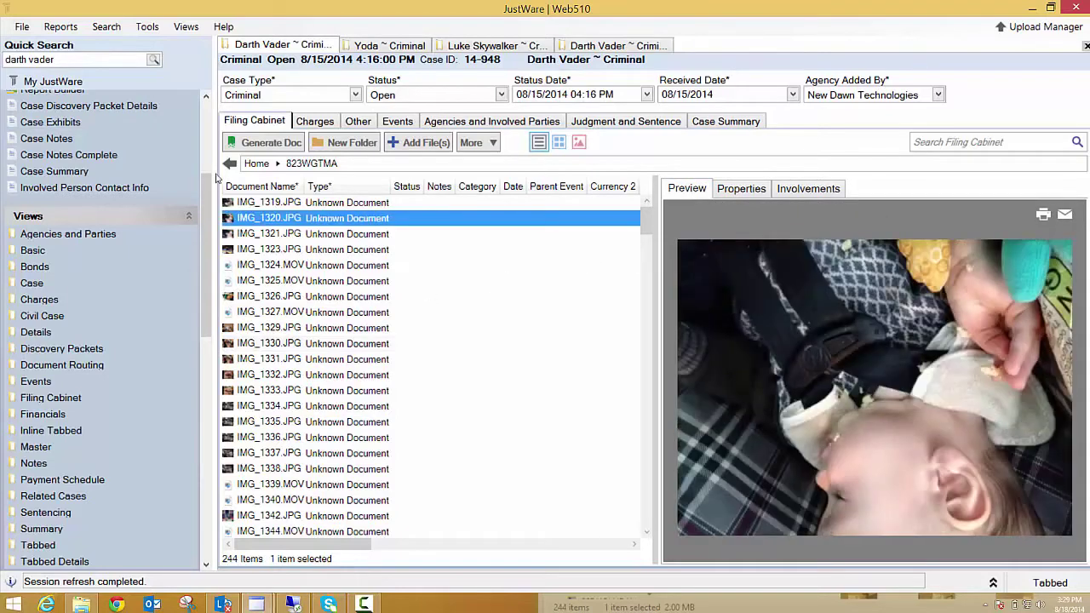
pyautogui.click(274, 235)
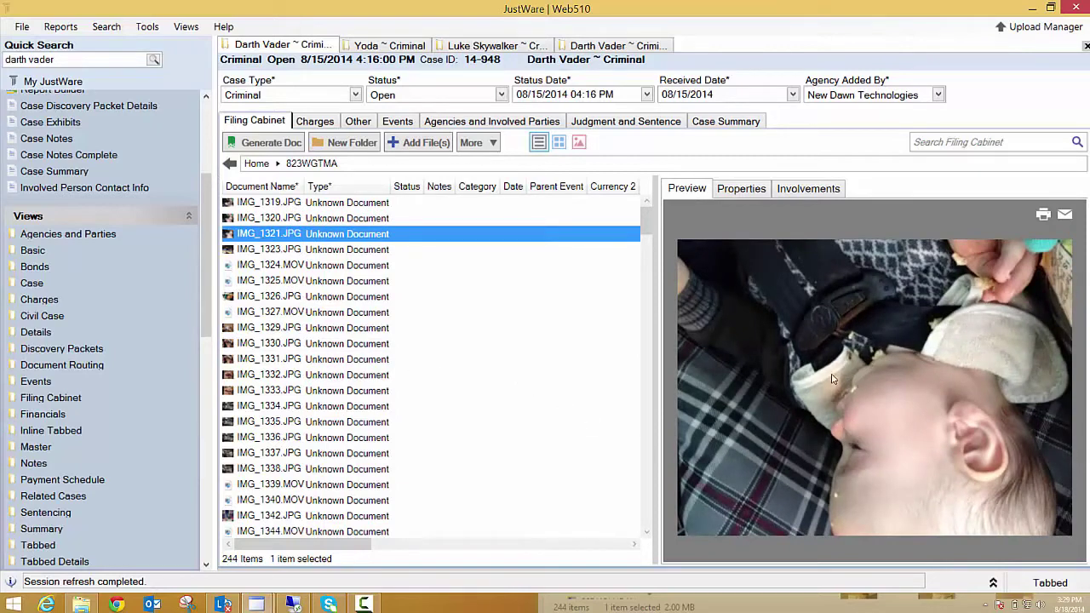
pyautogui.click(274, 330)
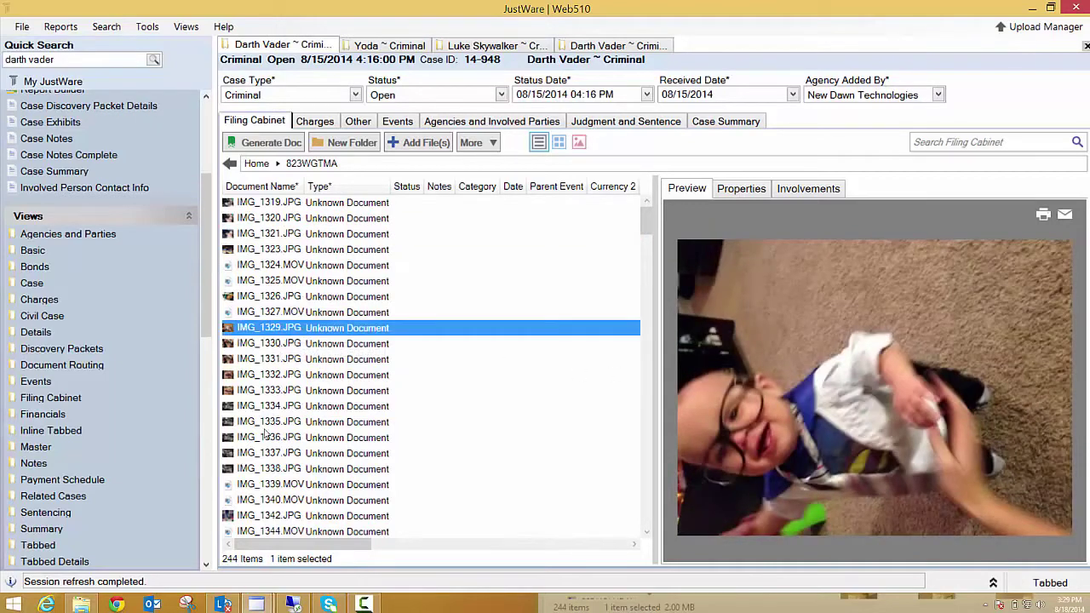
pyautogui.click(268, 437)
pyautogui.scroll(-3, 288, 396)
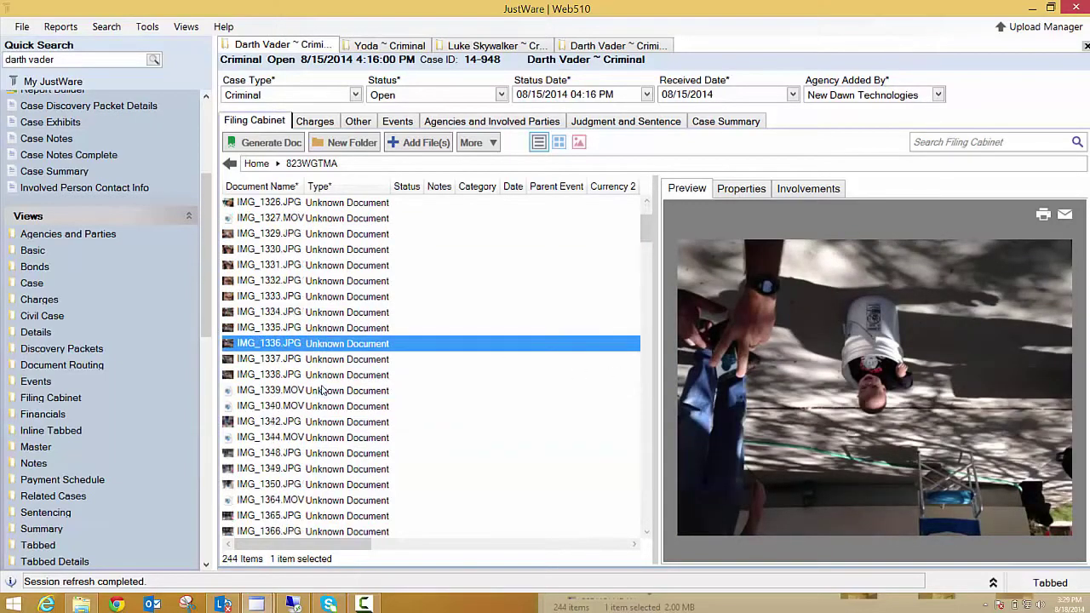
pyautogui.click(265, 375)
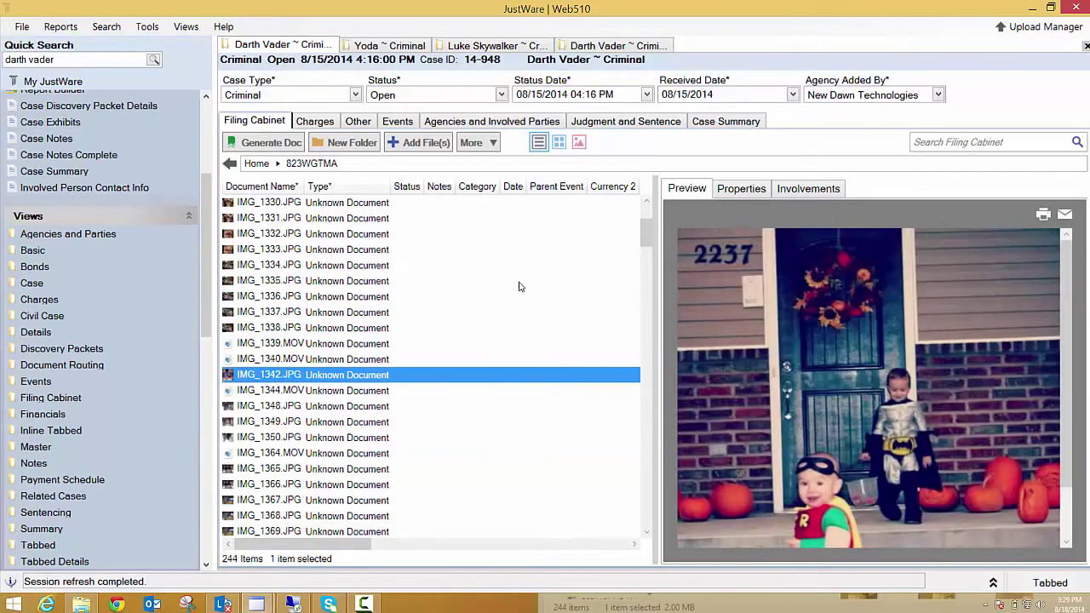
pyautogui.scroll(3, 491, 272)
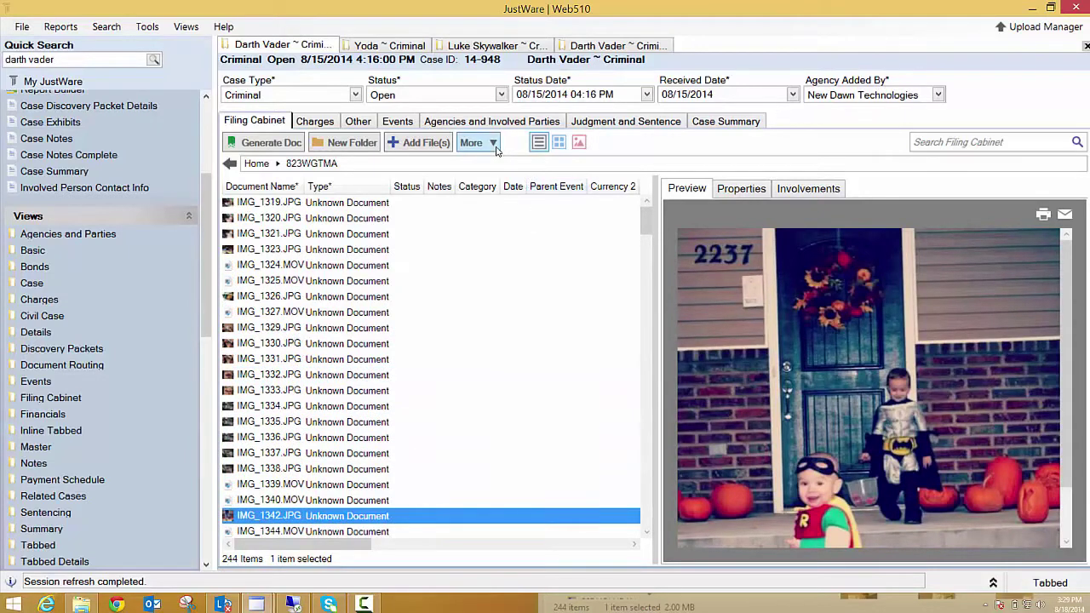
# - Show the documents as normal icons and start copying IMG_1342.JPG to a case record, searching for the case "yoda"
pyautogui.click(560, 143)
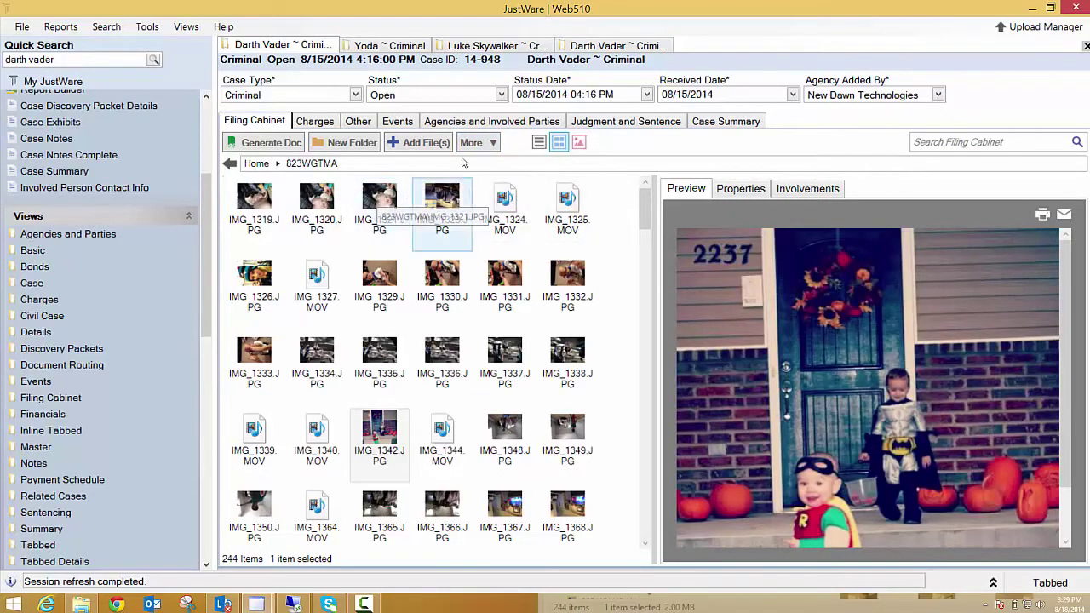
pyautogui.moveTo(477, 142)
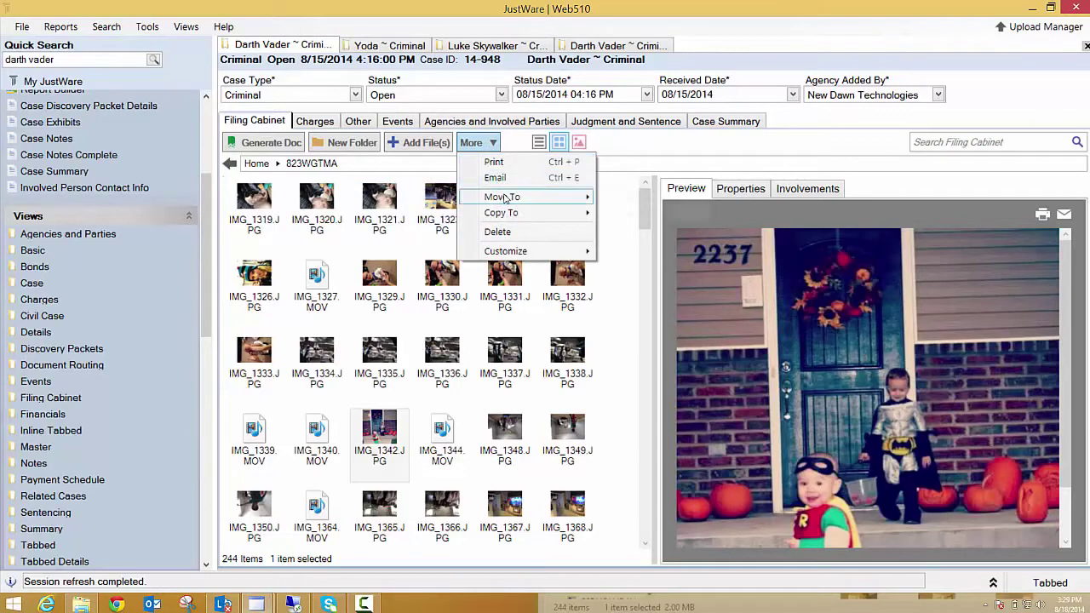
pyautogui.moveTo(503, 198)
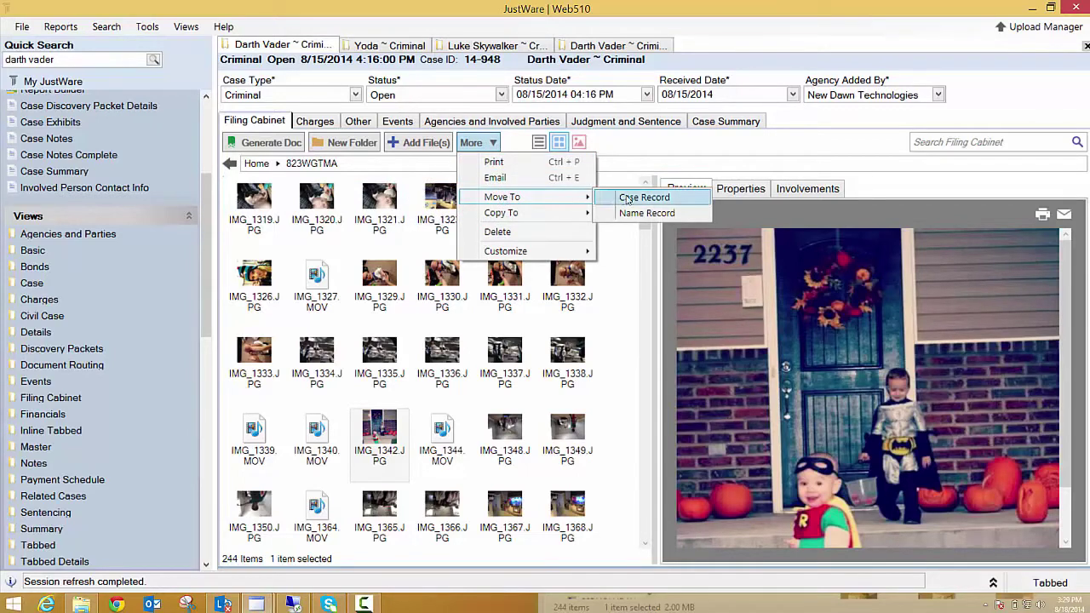
pyautogui.moveTo(526, 216)
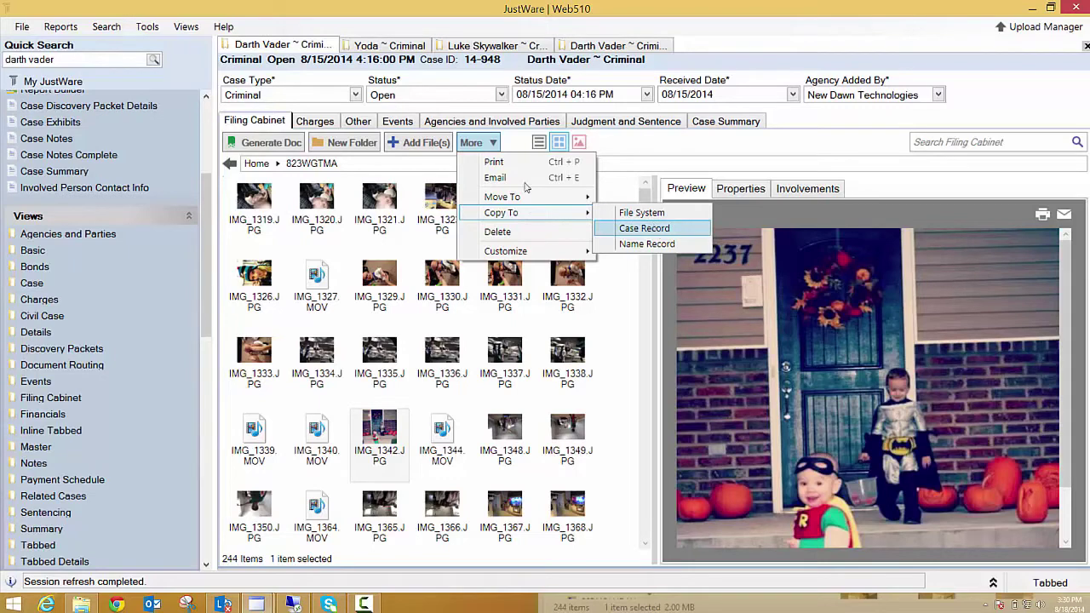
pyautogui.click(644, 228)
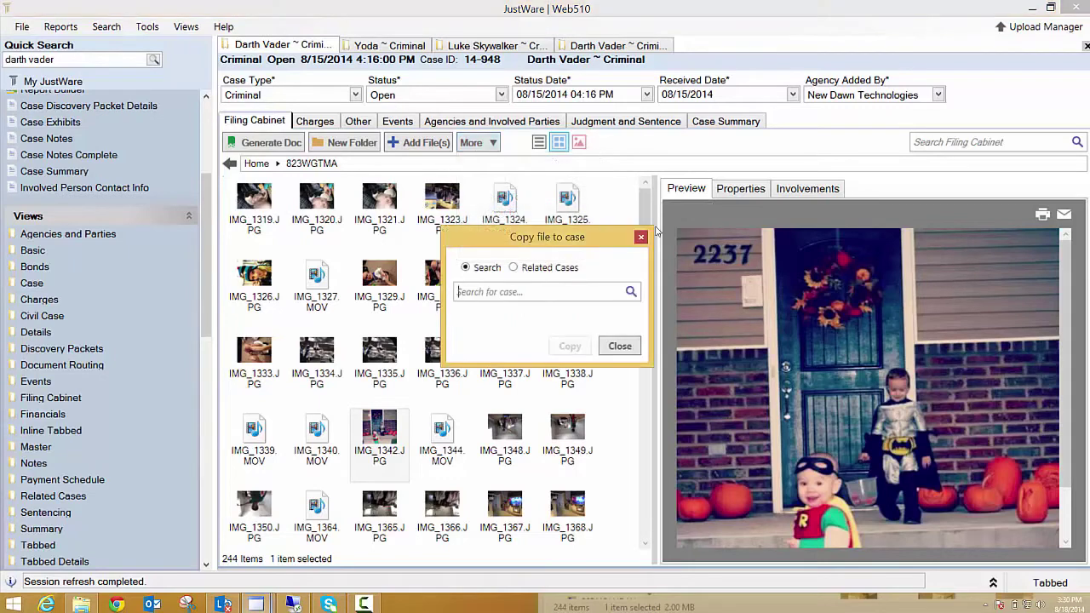
pyautogui.click(491, 292)
pyautogui.write('yoda')
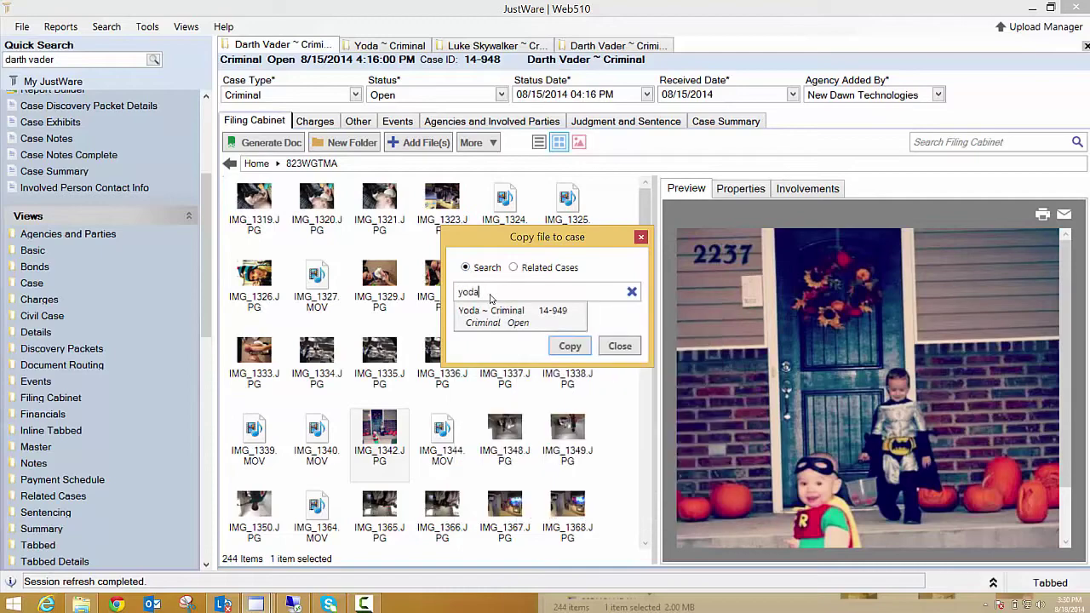
# - Copy the file to the related cases Yoda ~ Criminal and Luke Skywalker ~ Criminal, and close the copy dialog
pyautogui.click(515, 267)
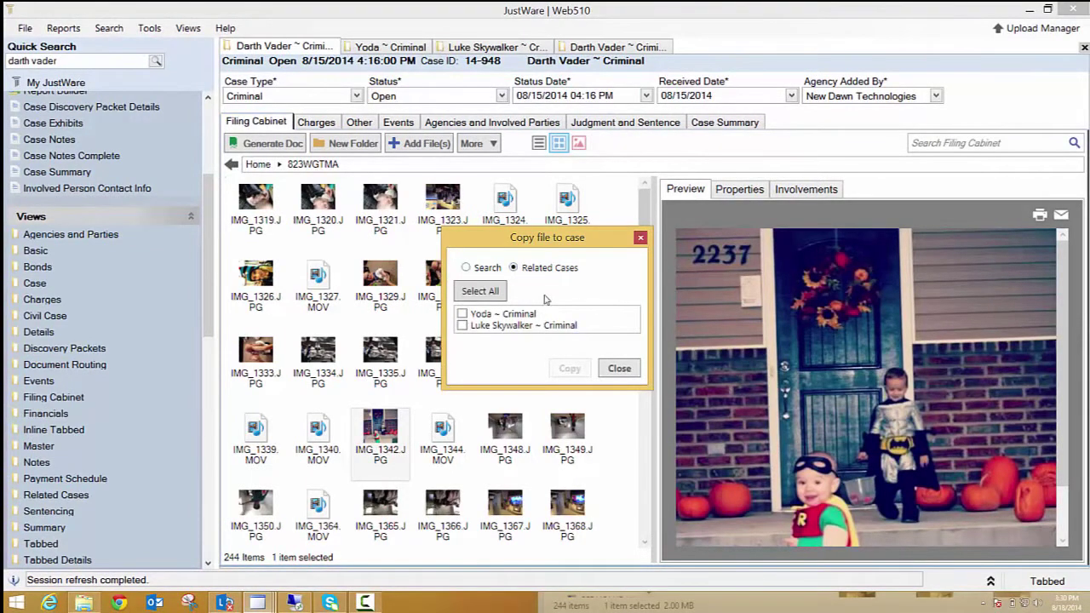
pyautogui.click(462, 315)
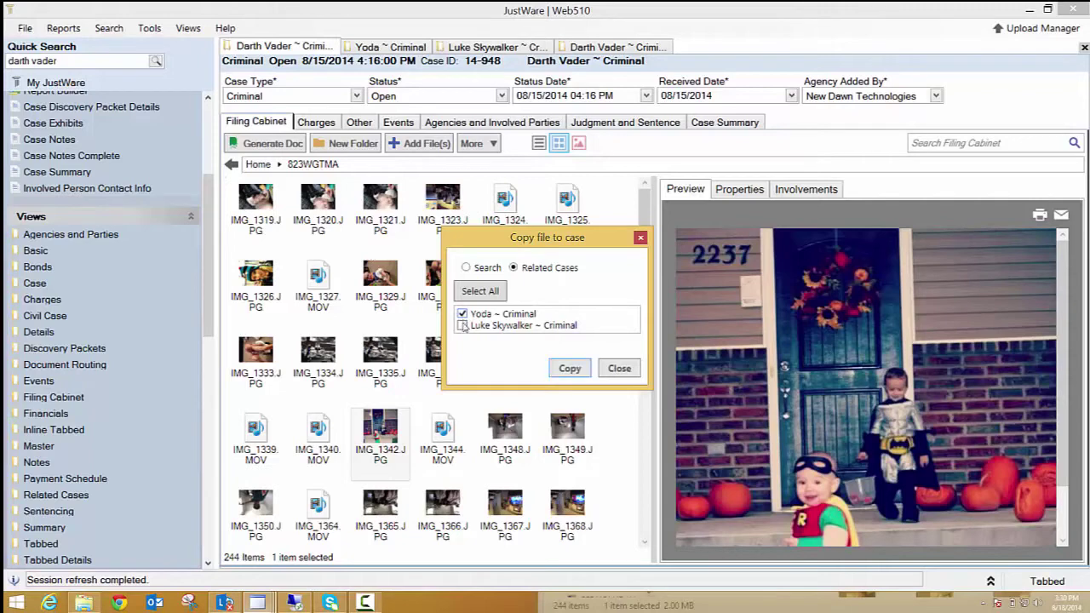
pyautogui.click(463, 326)
pyautogui.click(569, 368)
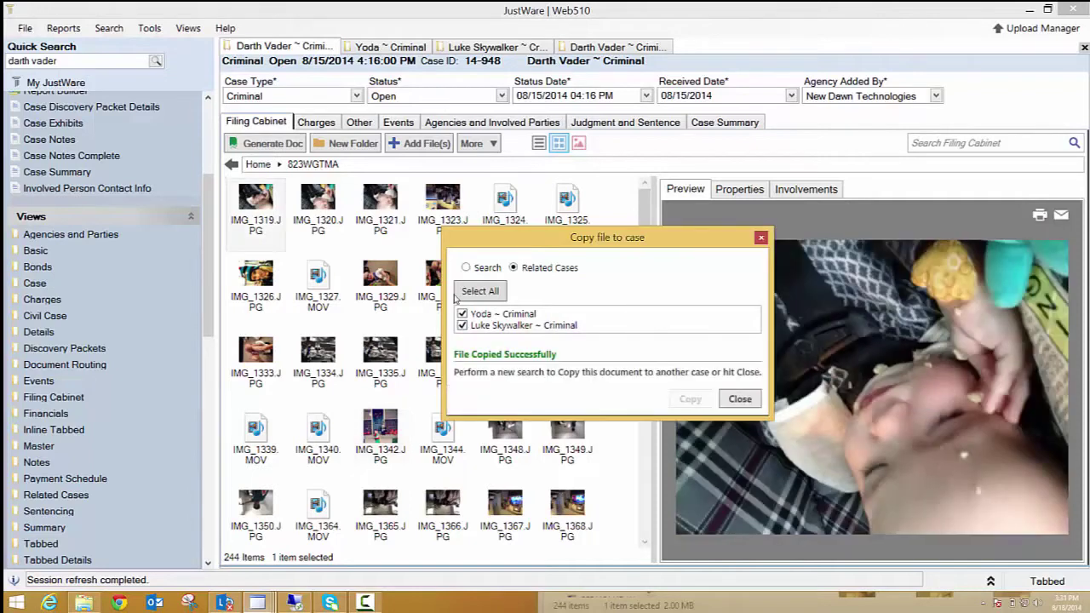
pyautogui.click(738, 400)
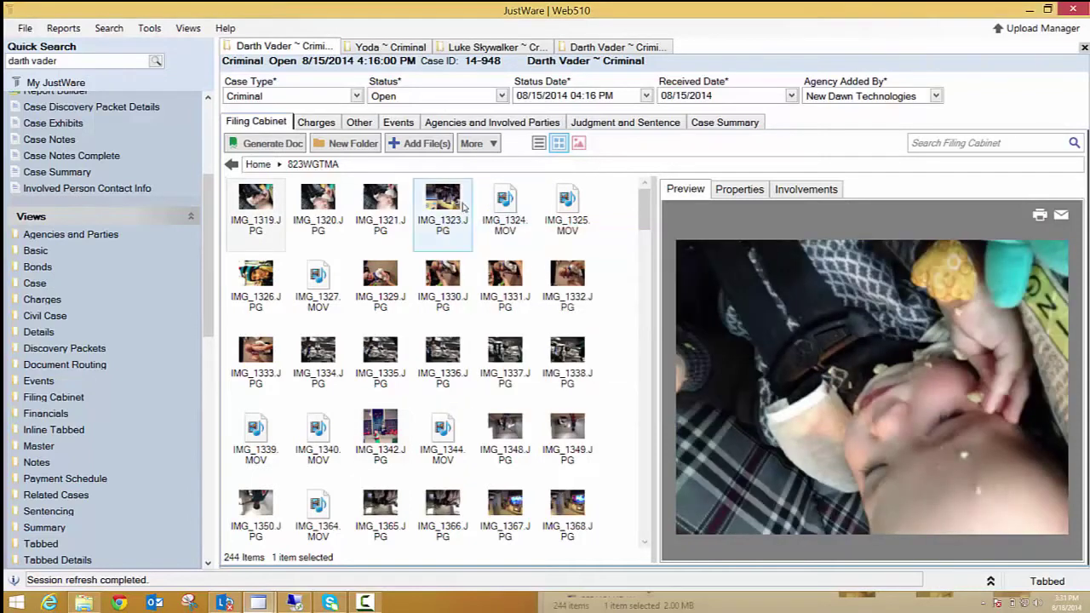
# - Open the related Yoda ~ Criminal case and preview the copied IMG_1342.JPG in its 823WGTMA folder
pyautogui.click(359, 122)
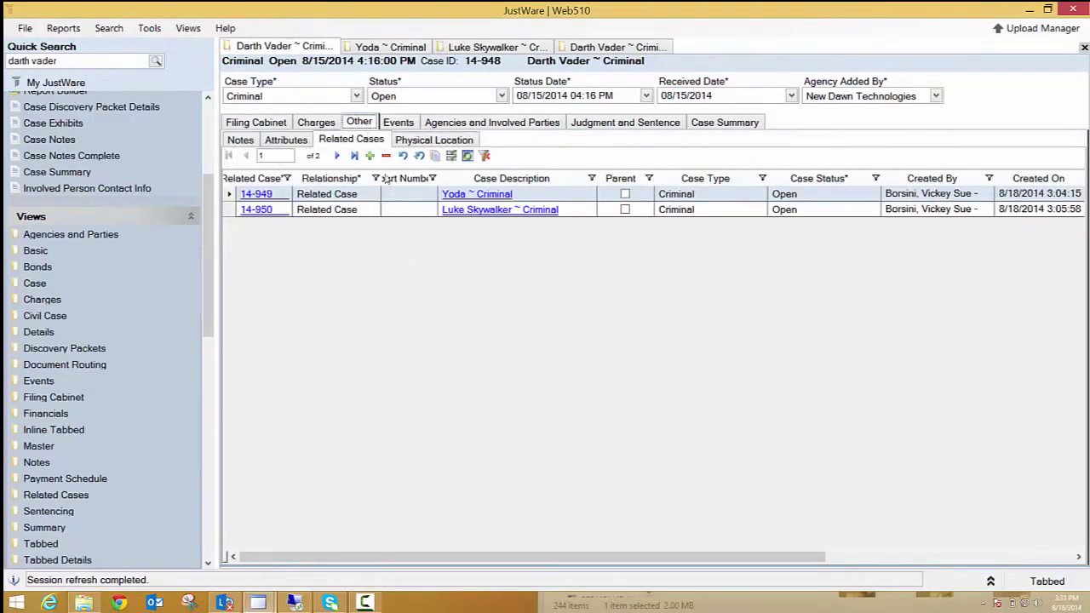
pyautogui.click(475, 199)
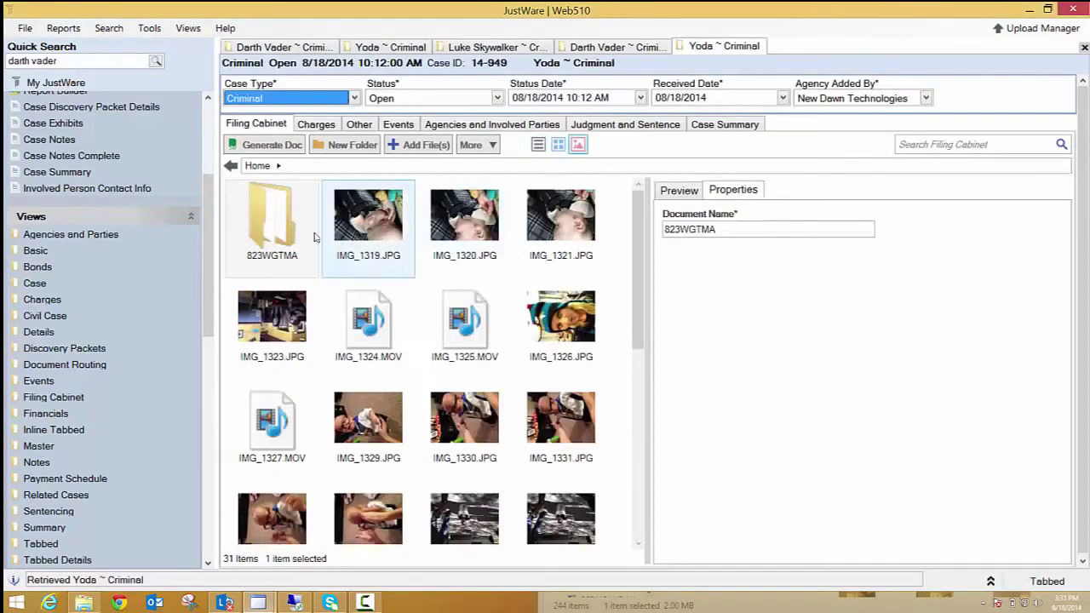
pyautogui.doubleClick(266, 208)
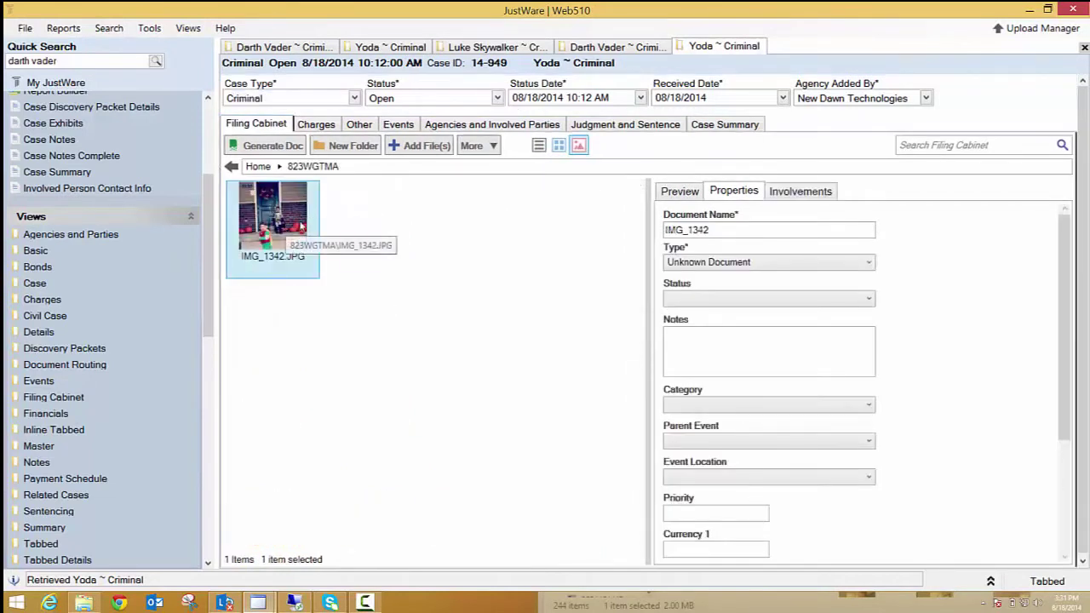
pyautogui.click(680, 192)
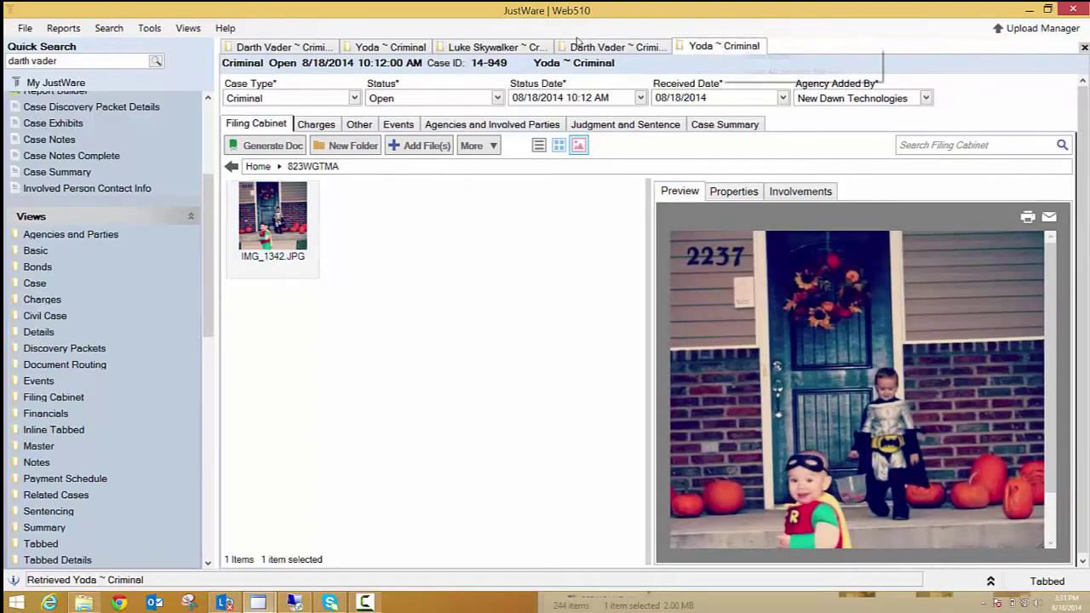
# - Close the Yoda case opened from the related cases and return to the filing cabinet of the first Darth Vader case
pyautogui.rightClick(721, 50)
pyautogui.click(769, 53)
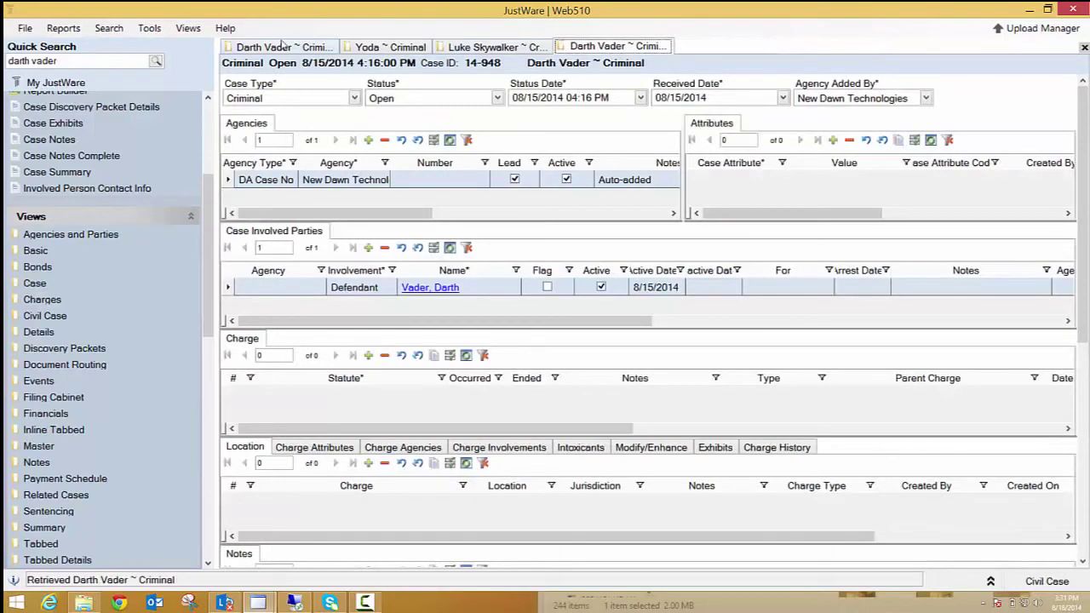
pyautogui.click(280, 49)
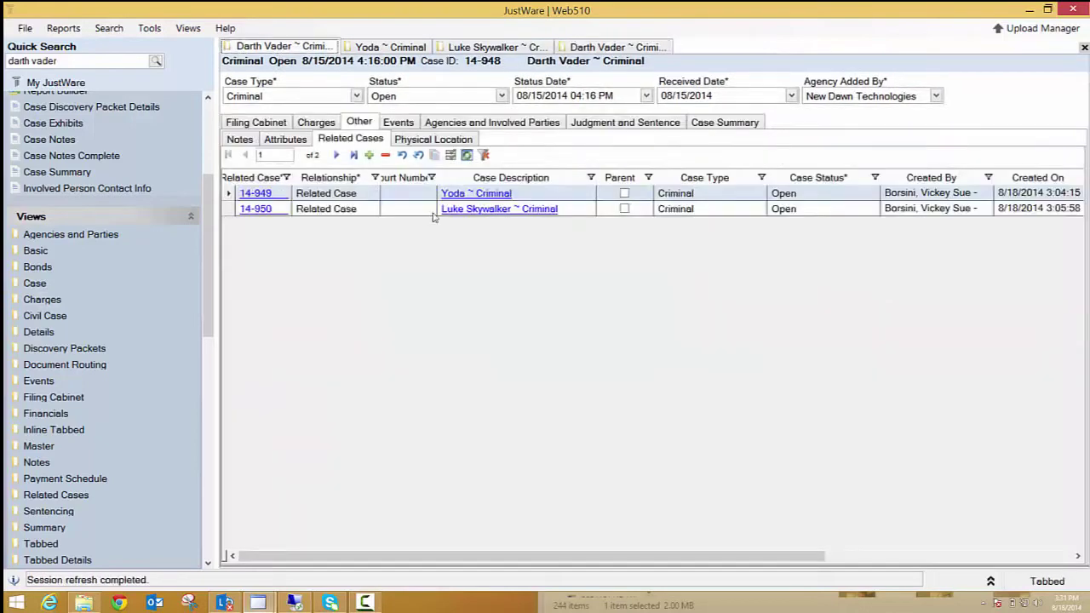
pyautogui.click(274, 124)
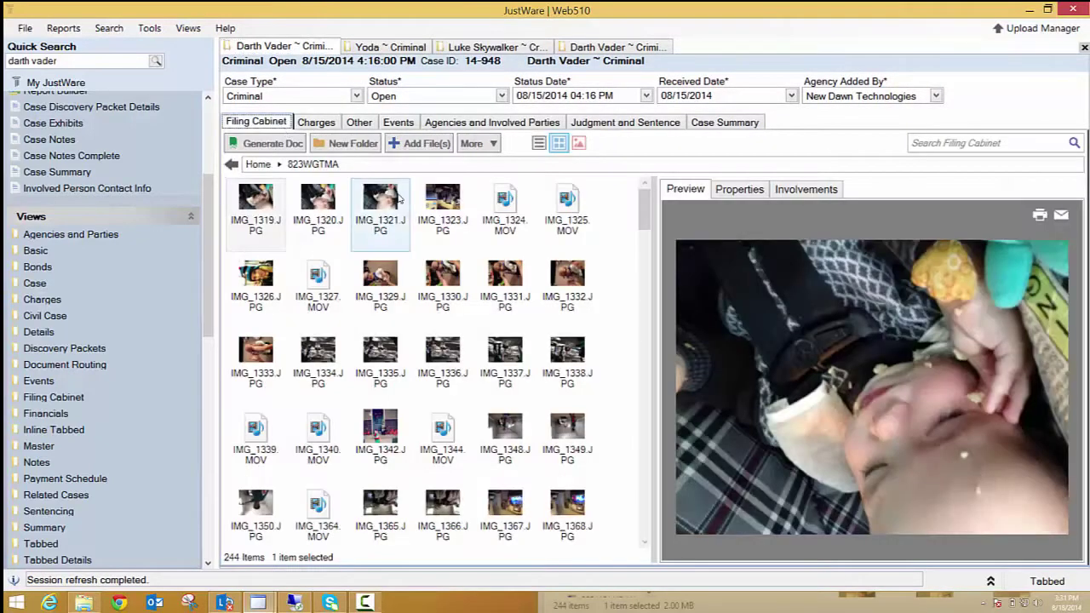
# - Look through the document customization options and the involvements and properties of IMG_1319.JPG, and return to its preview
pyautogui.click(491, 146)
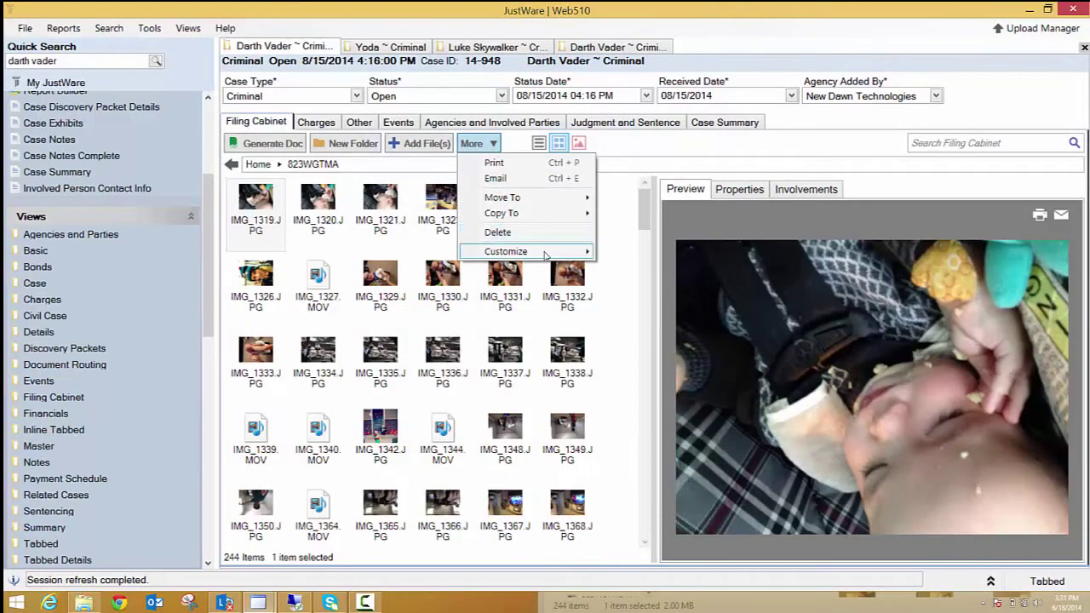
pyautogui.moveTo(546, 253)
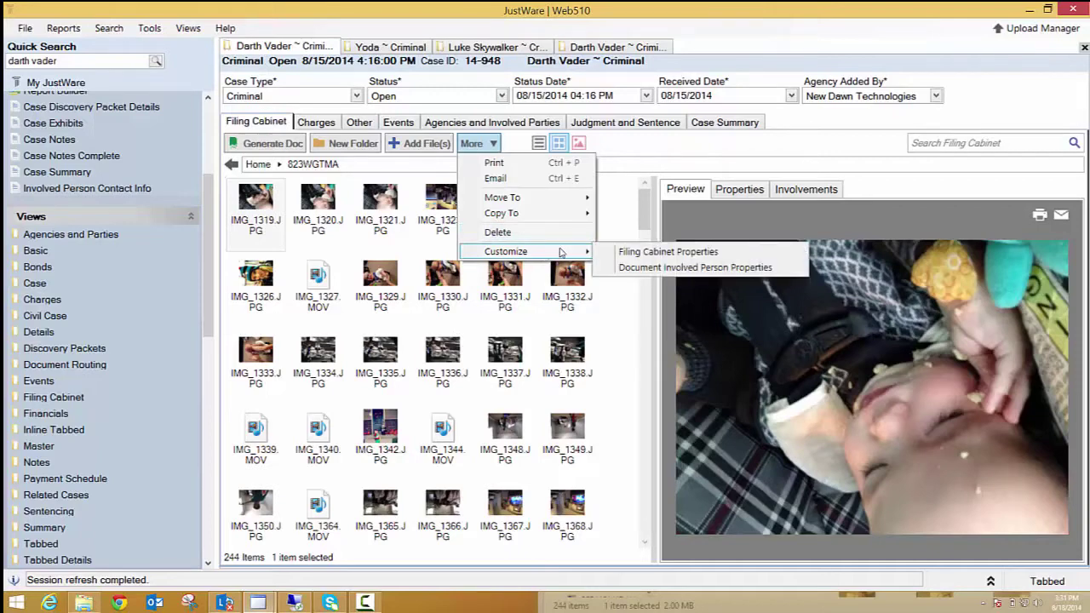
pyautogui.click(744, 191)
pyautogui.click(803, 191)
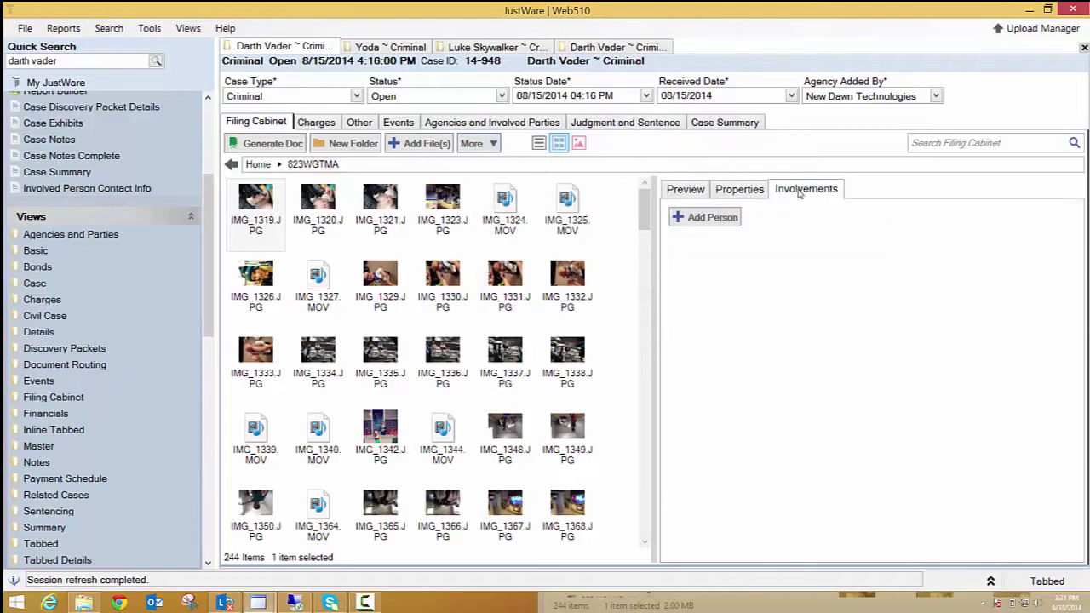
pyautogui.click(747, 192)
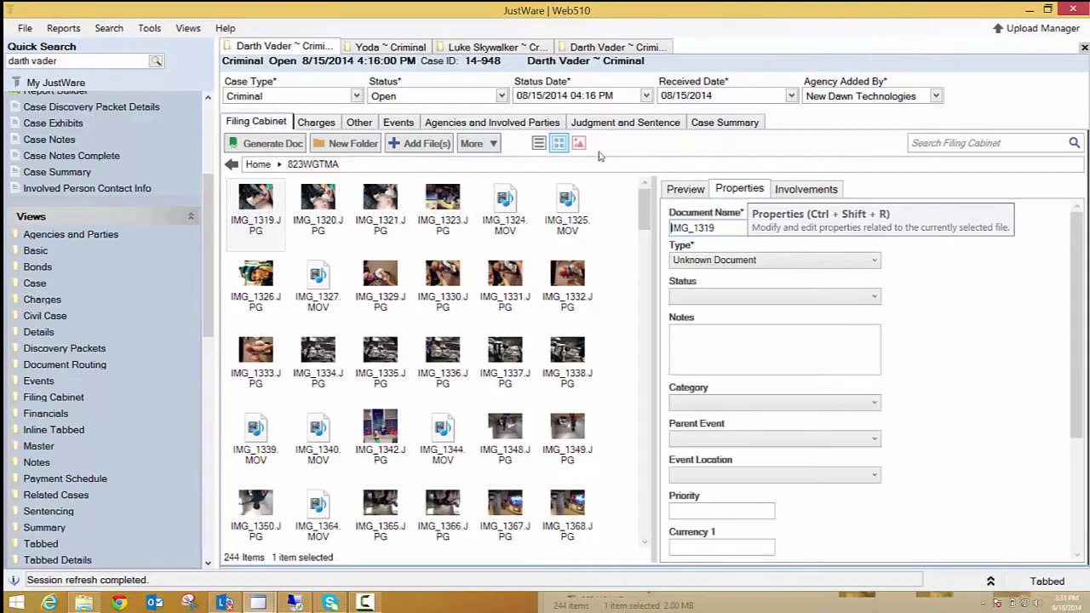
pyautogui.click(685, 189)
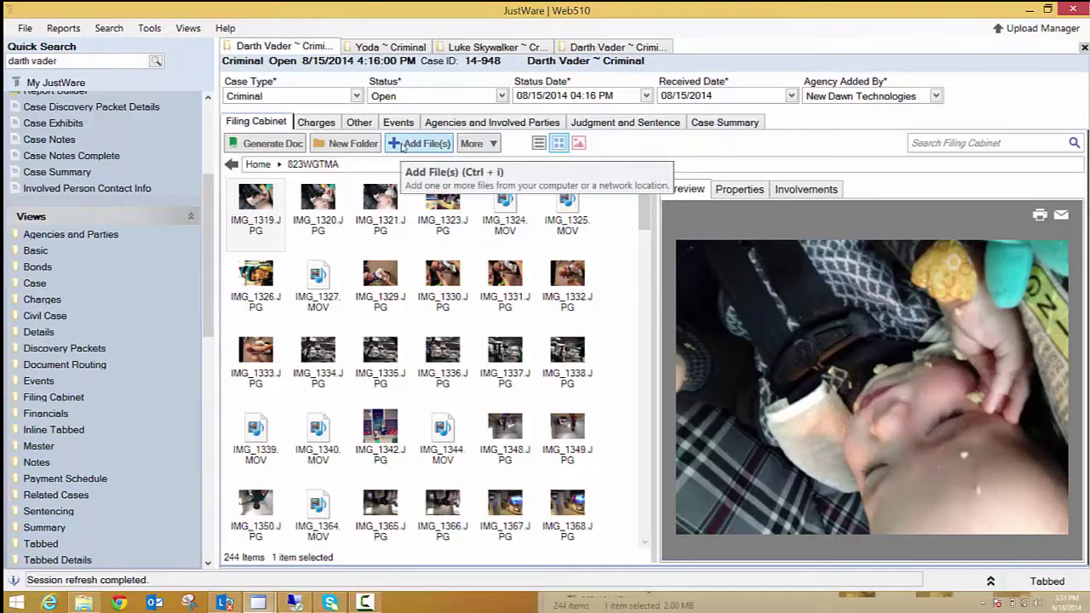
# - Add the file IMG_2965 from the desktop's CamPics folder to the 823WGTMA folder and close the upload manager
pyautogui.click(417, 144)
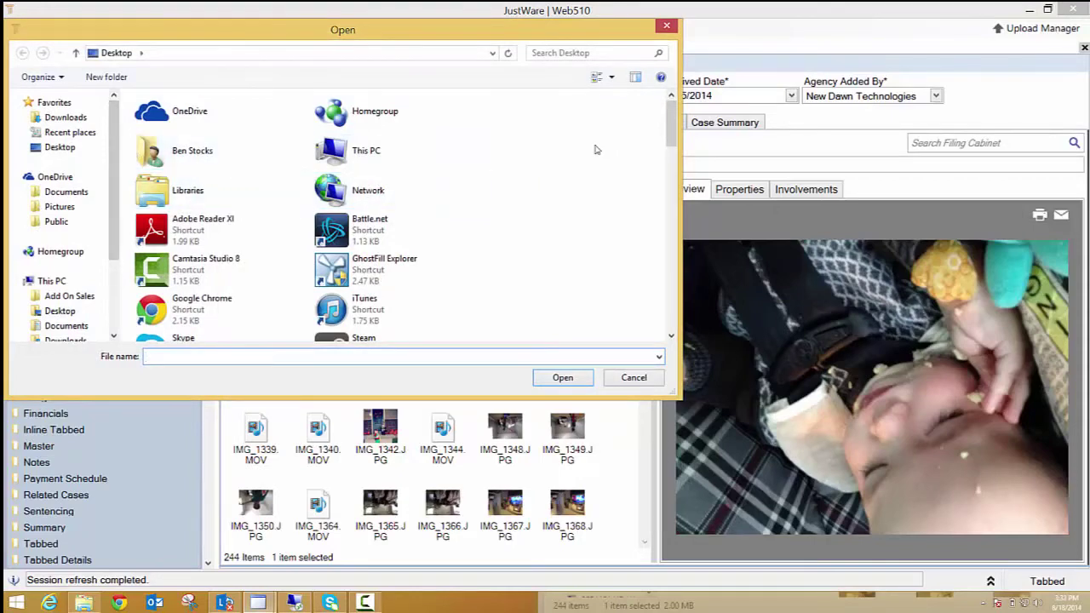
pyautogui.scroll(-3, 670, 151)
pyautogui.scroll(-2, 670, 151)
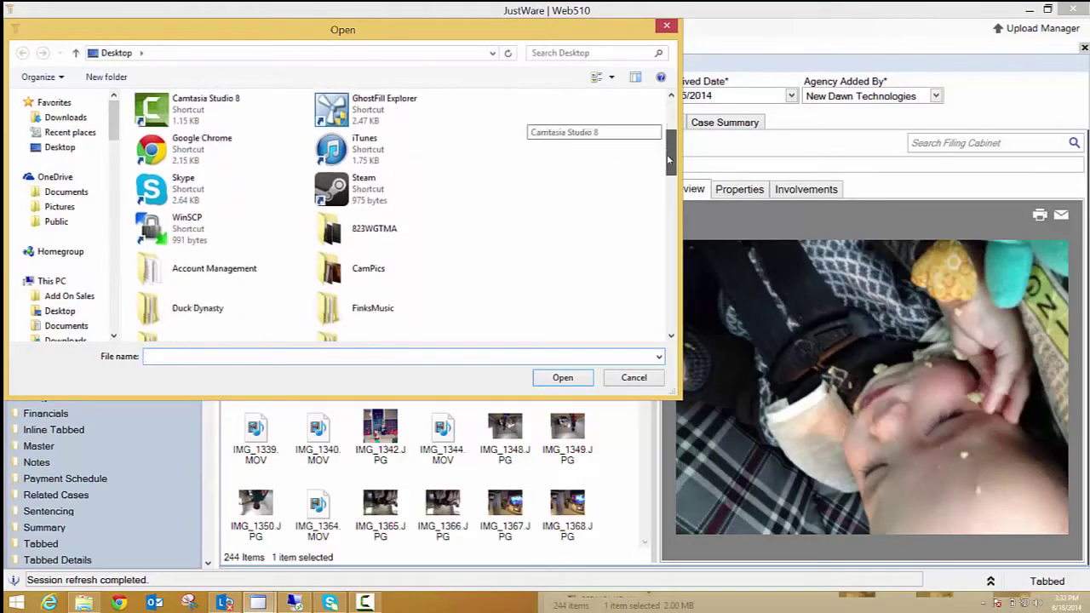
pyautogui.doubleClick(332, 242)
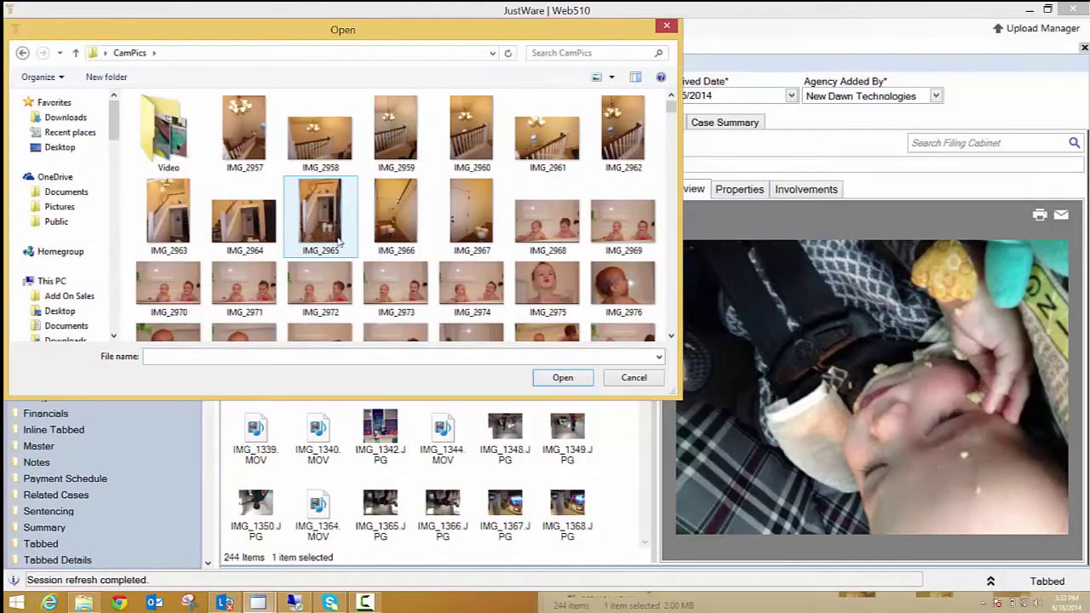
pyautogui.click(320, 211)
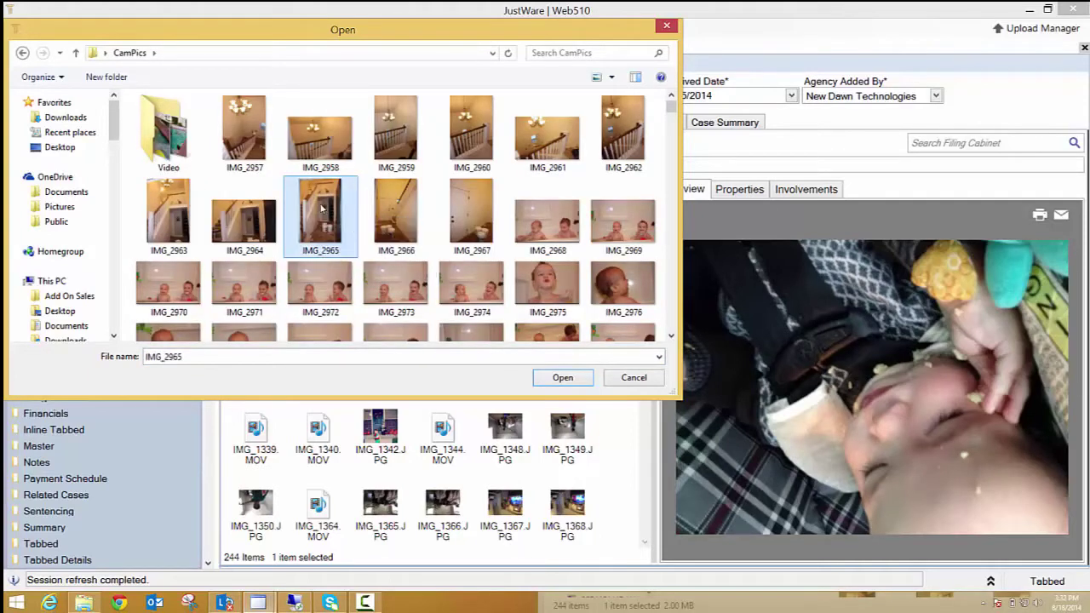
pyautogui.click(563, 378)
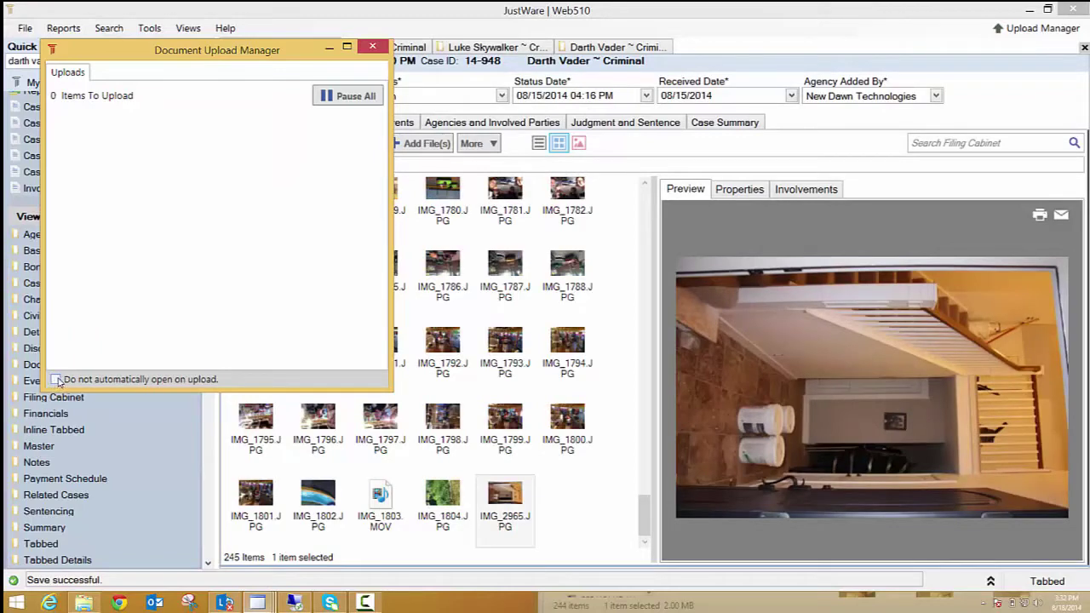
pyautogui.click(374, 48)
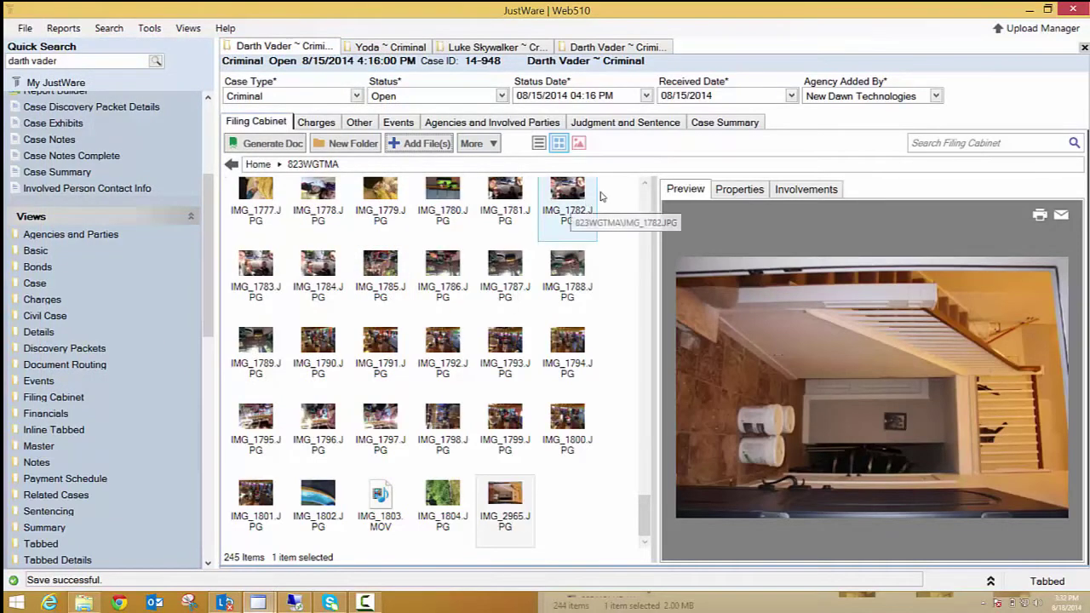
# - Generate the JDA document Criminal DC - Order to Produce and save the session, removing Word's recovered files and closing the upload manager
pyautogui.click(268, 144)
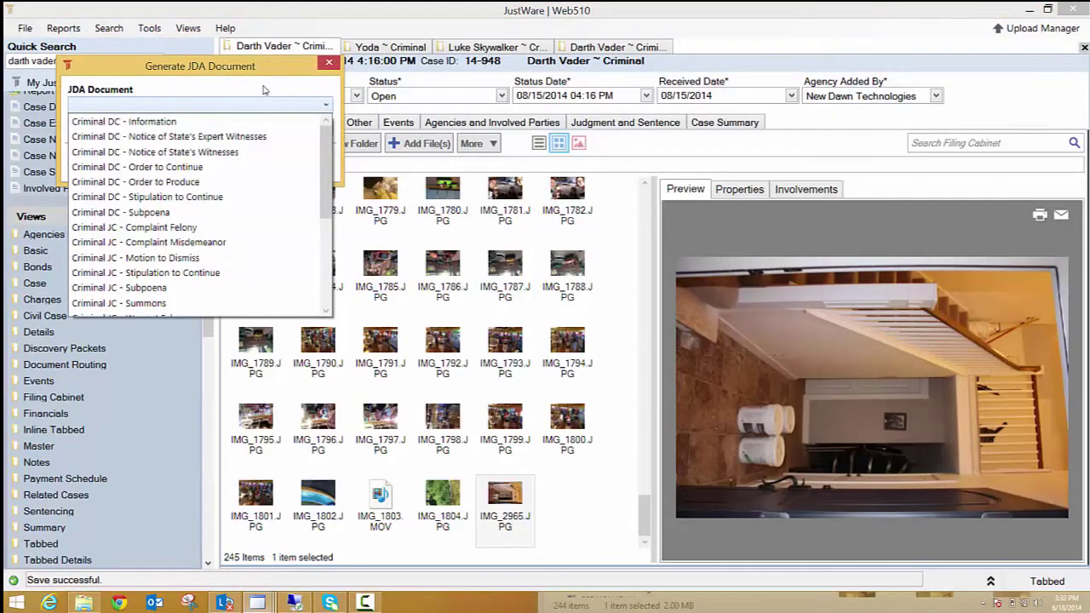
pyautogui.click(170, 181)
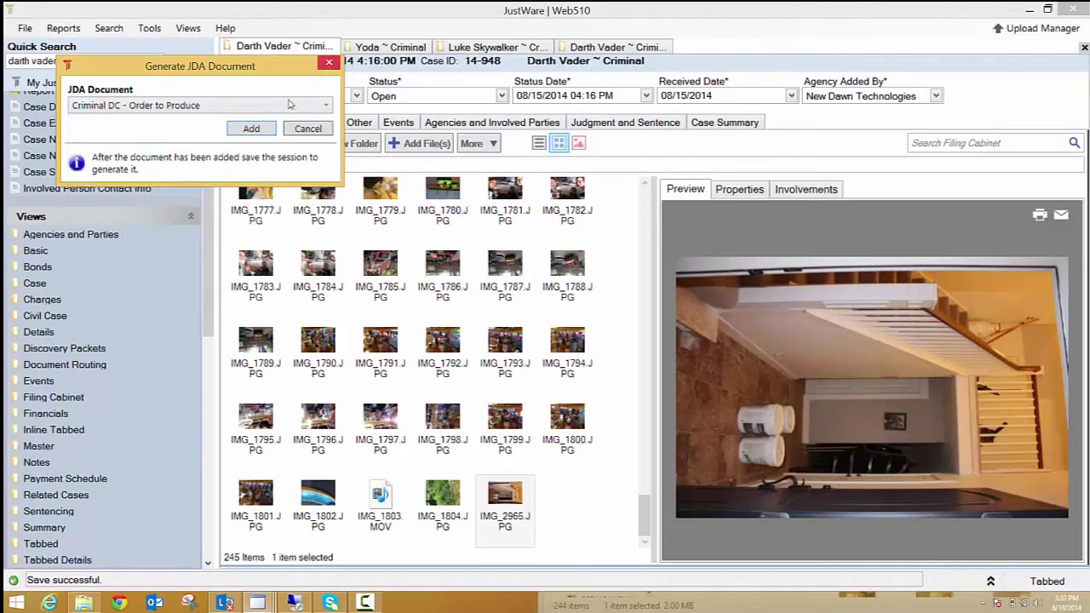
pyautogui.click(260, 129)
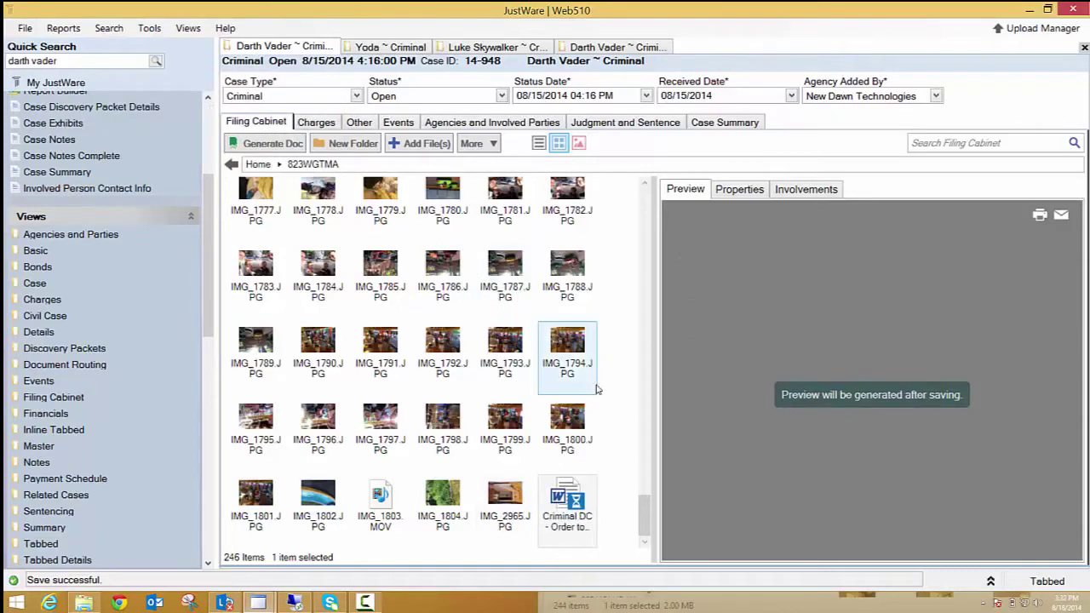
pyautogui.hotkey('ctrl', 's')
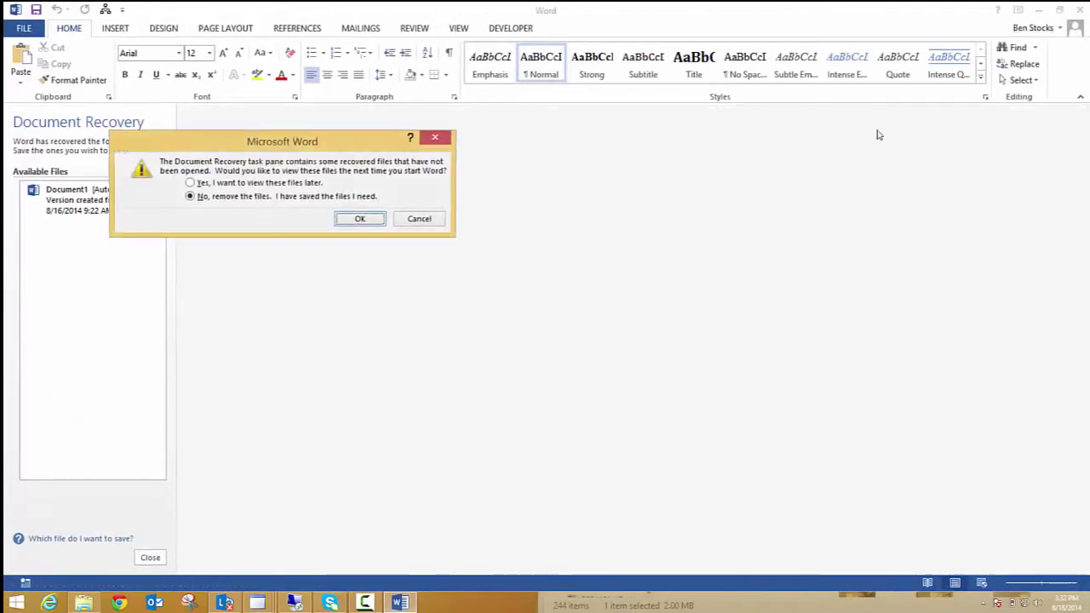
pyautogui.click(361, 219)
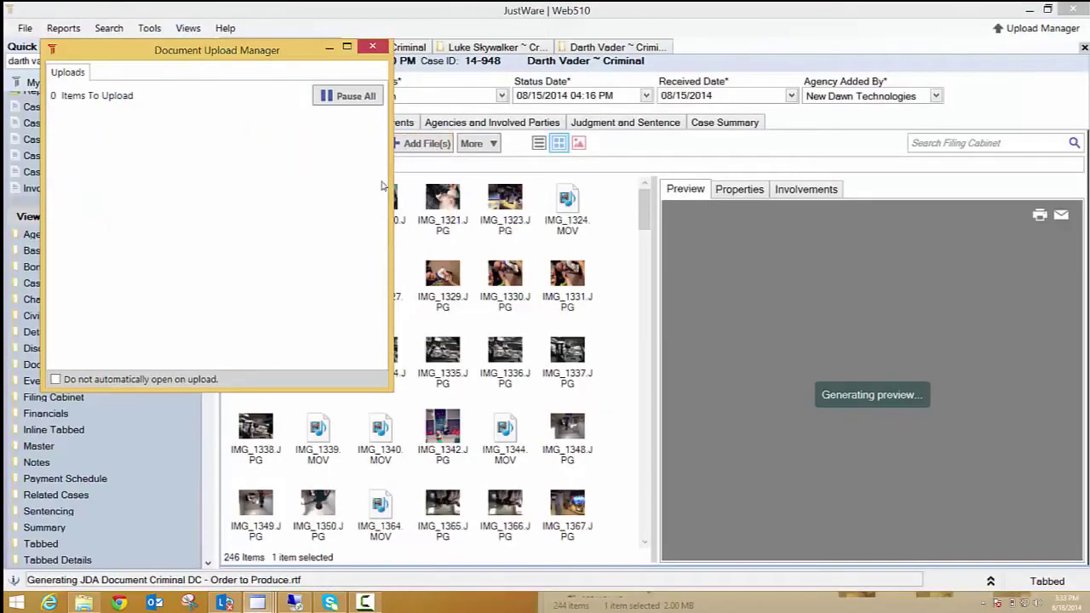
pyautogui.click(371, 49)
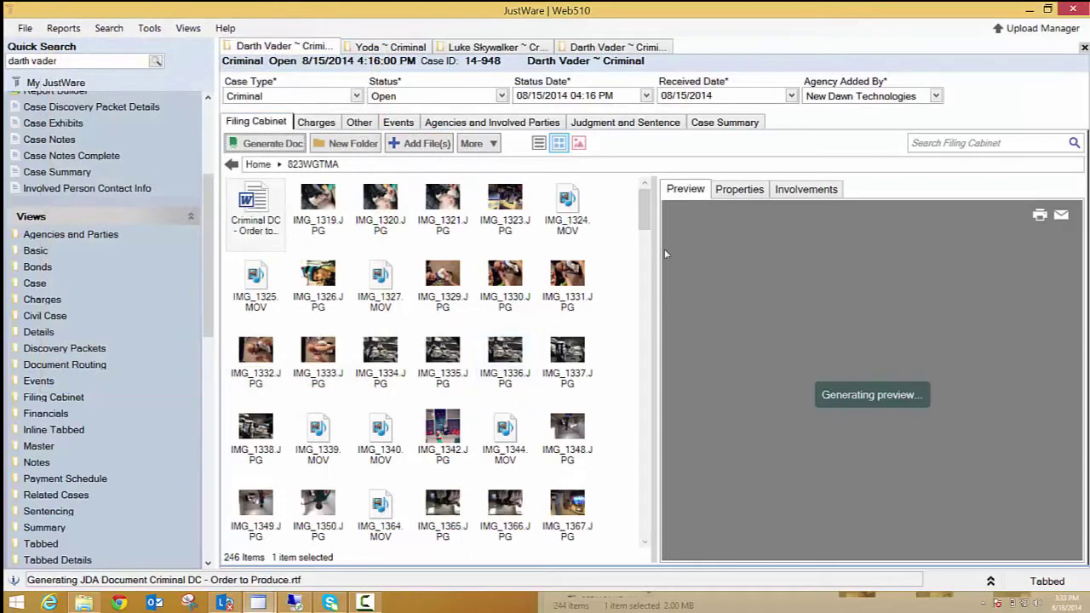
# - Review the properties and the full preview of the generated Criminal DC - Order to Produce document
pyautogui.click(256, 213)
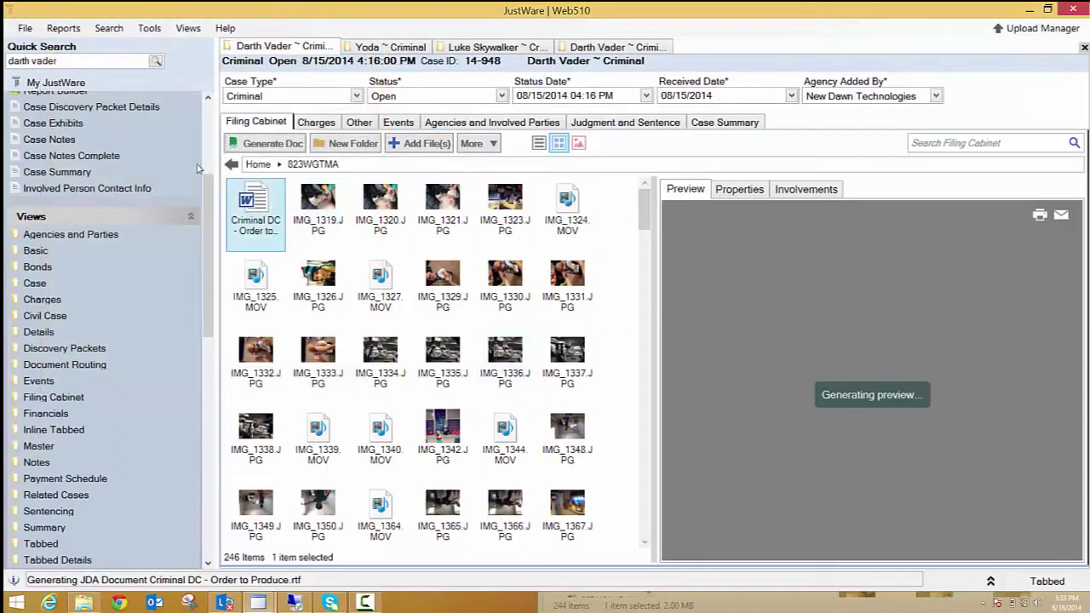
pyautogui.click(737, 191)
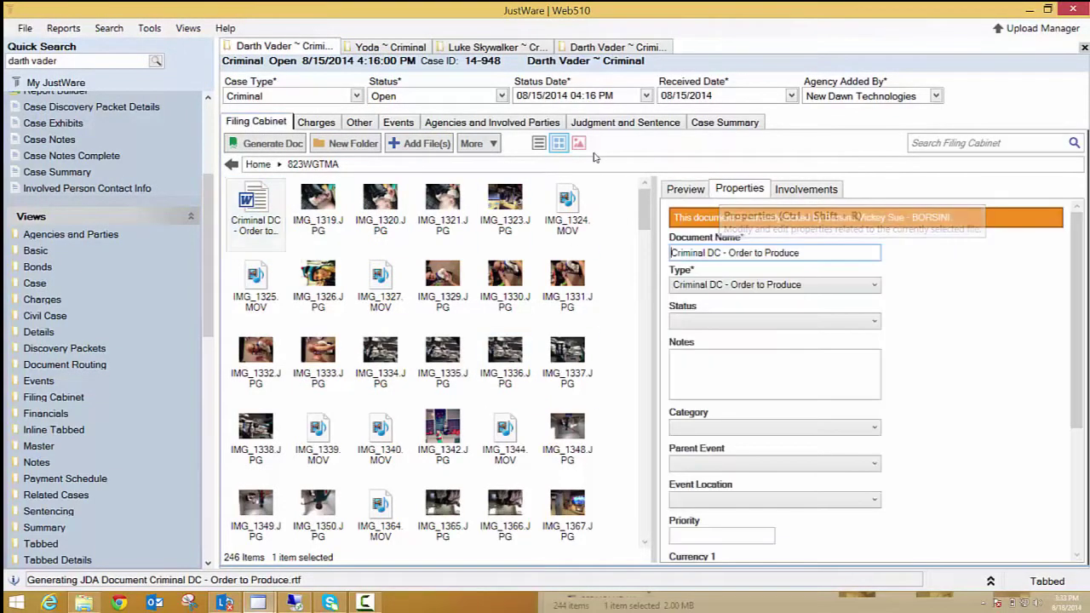
pyautogui.click(686, 189)
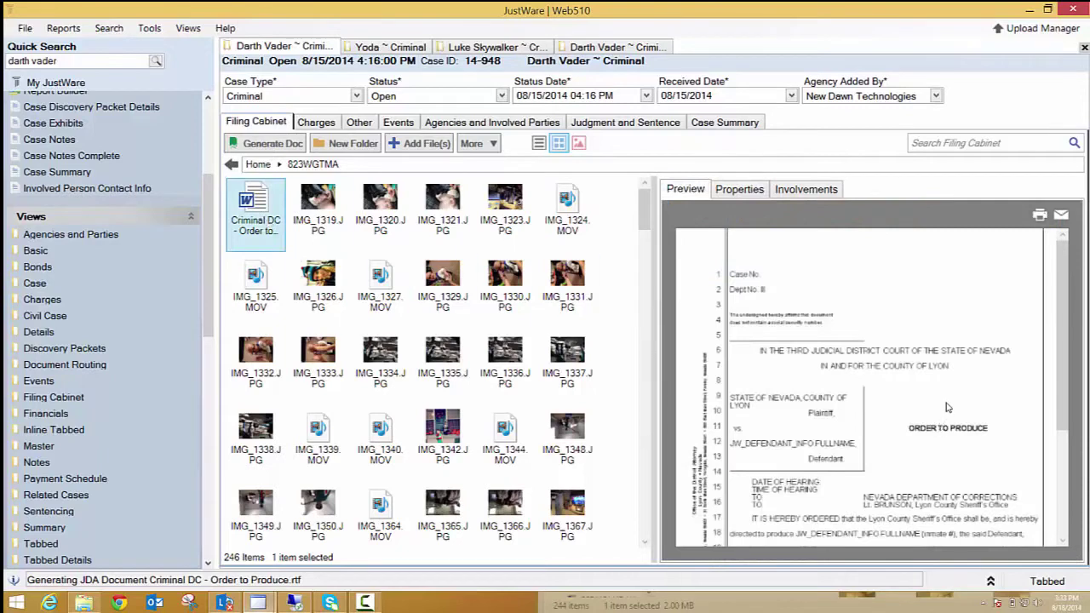
pyautogui.scroll(-3, 947, 407)
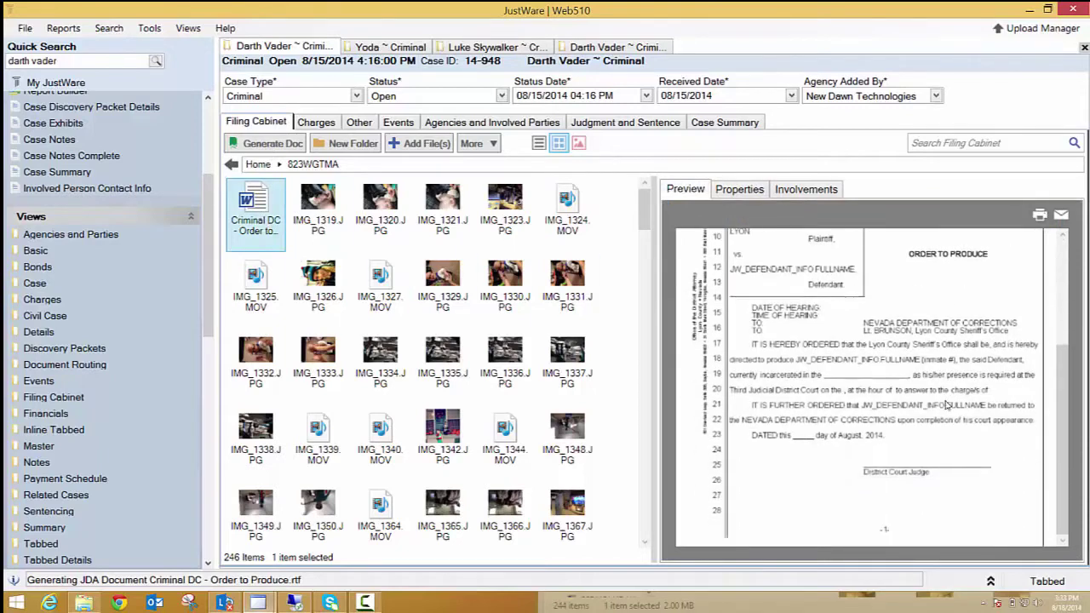
pyautogui.scroll(3, 947, 406)
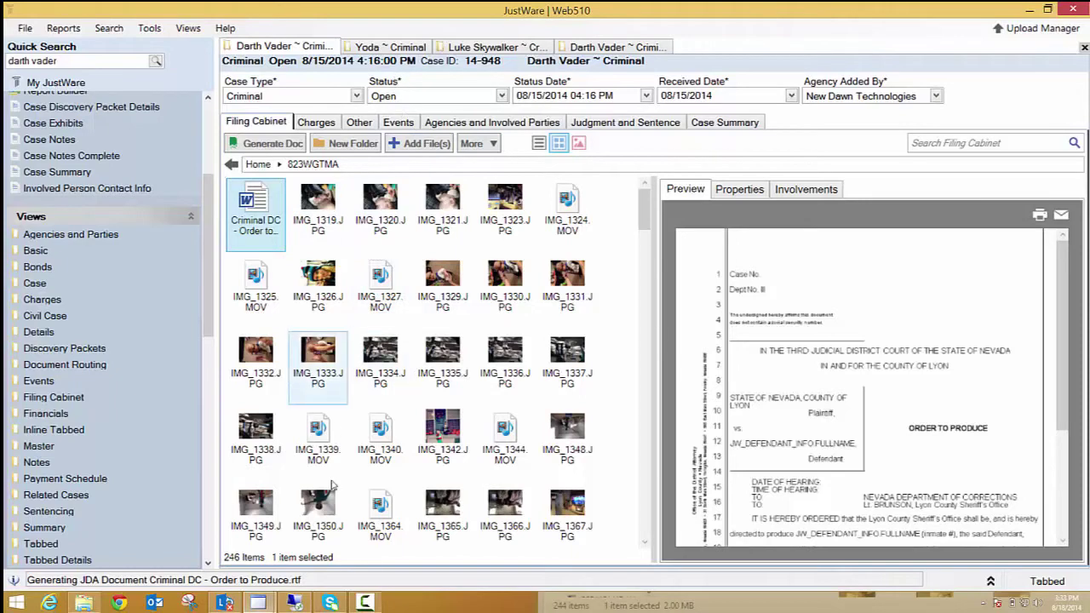
# - Switch to JustWare Web59 to view the old filing cabinet of the Yoda ~ Criminal case, and return to JustWare Web510
pyautogui.moveTo(265, 606)
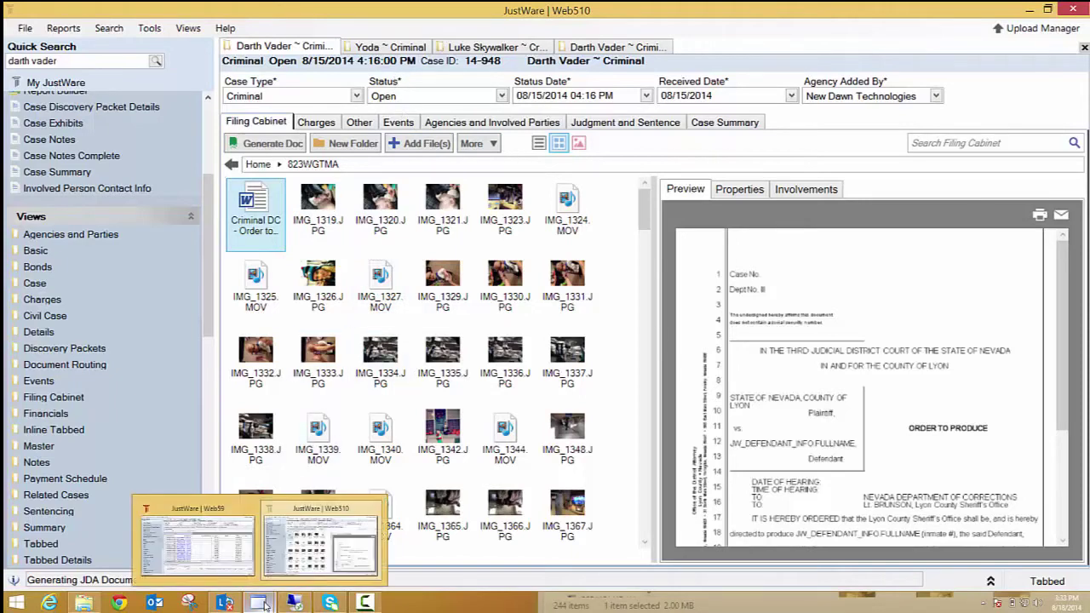
pyautogui.click(197, 538)
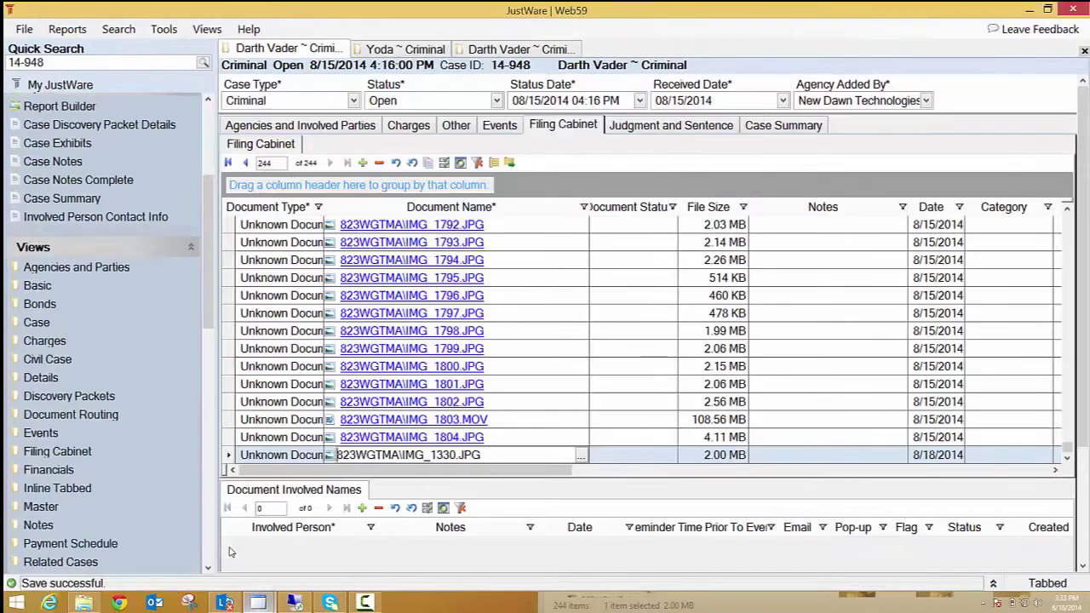
pyautogui.click(407, 51)
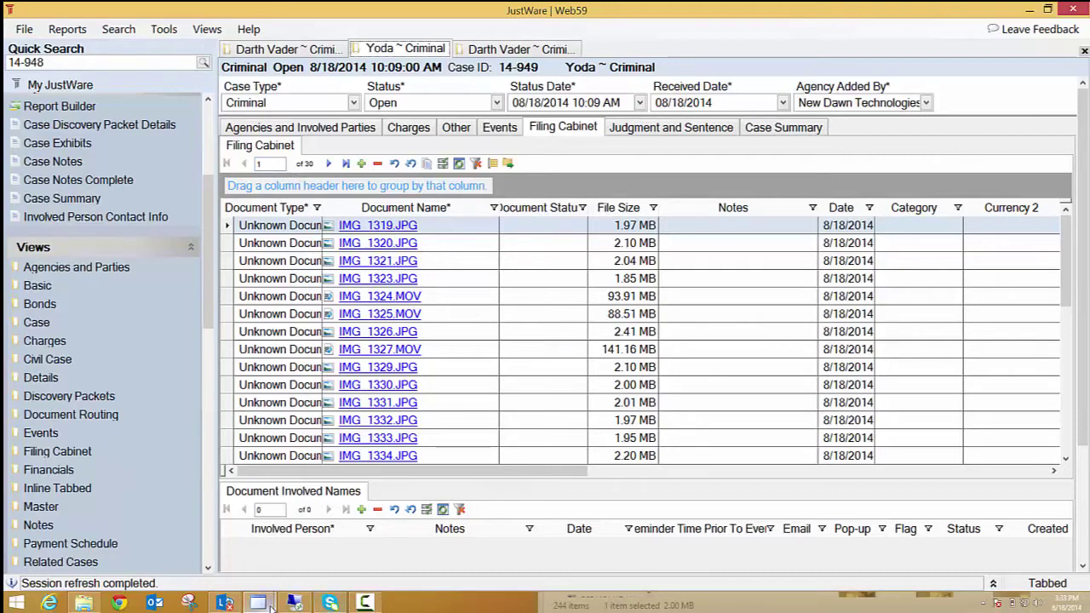
pyautogui.moveTo(271, 605)
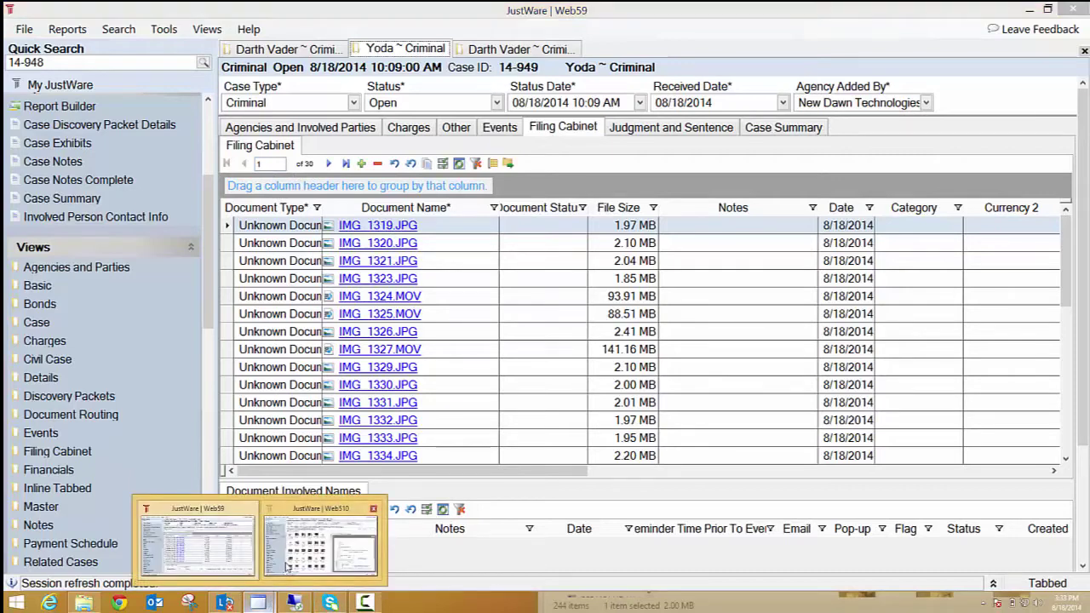
pyautogui.click(321, 545)
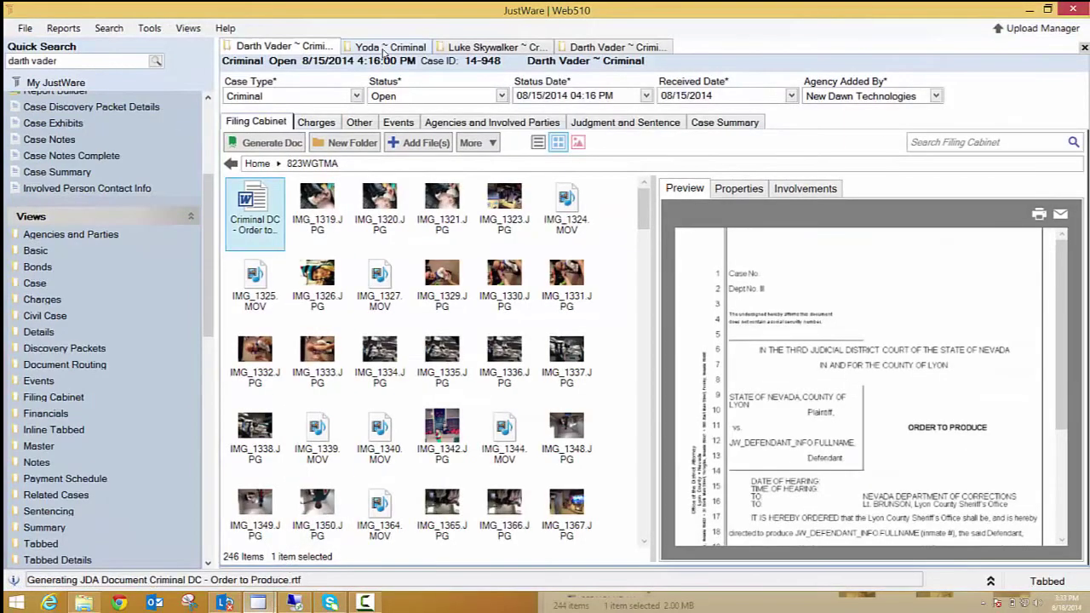
# - Open the Yoda ~ Criminal case and look through the thumbnails in its filing cabinet
pyautogui.click(387, 48)
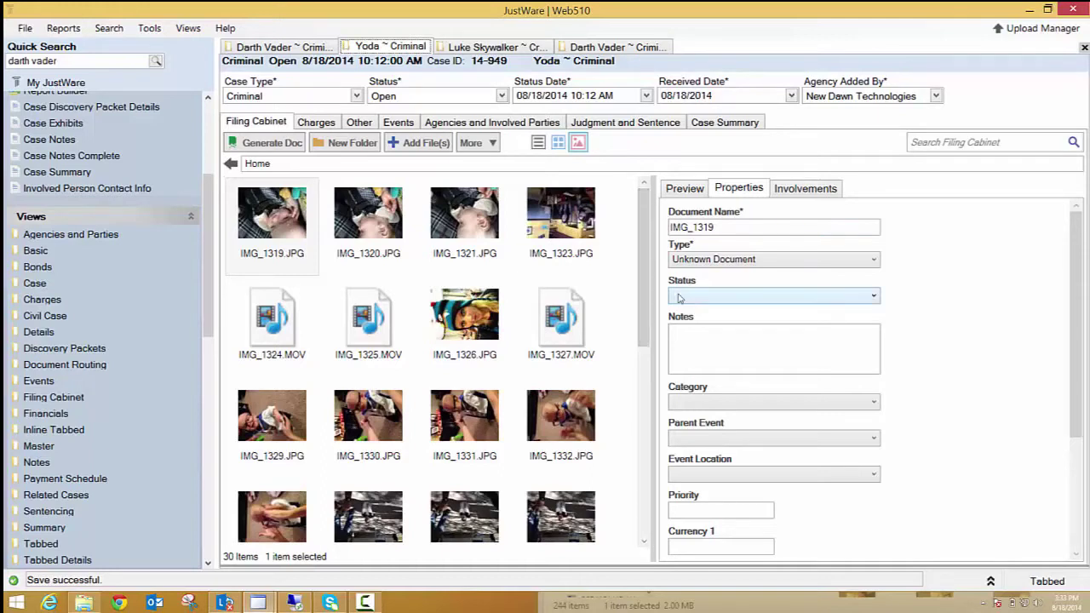
pyautogui.moveTo(643, 273); pyautogui.dragTo(639, 374)
pyautogui.moveTo(642, 417); pyautogui.dragTo(654, 249)
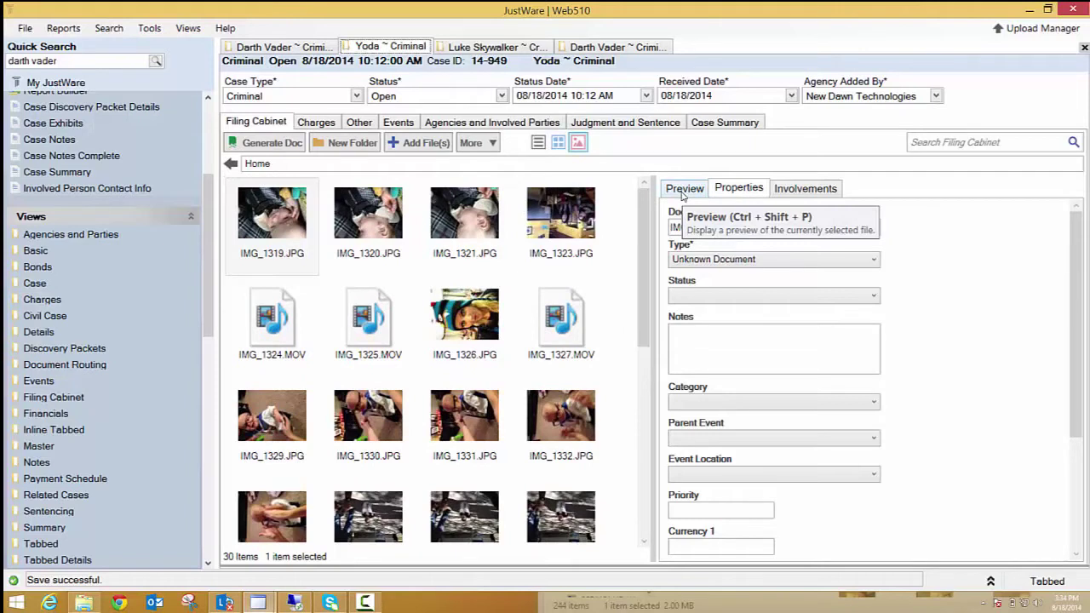
# - Select several documents together, ending with the range IMG_1321.JPG to IMG_1331.JPG, to view their shared properties
pyautogui.click(268, 223)
pyautogui.hotkey('shift', 'Right')
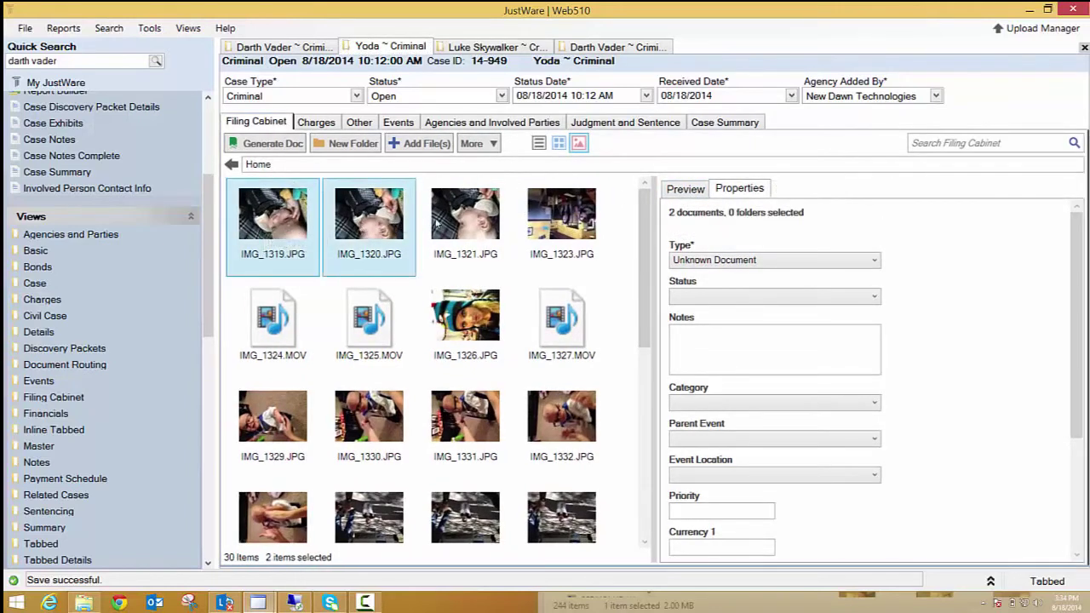
pyautogui.keyDown('ctrl'); pyautogui.click(458, 219); pyautogui.keyUp('ctrl')
pyautogui.keyDown('shift'); pyautogui.click(464, 426); pyautogui.keyUp('shift')
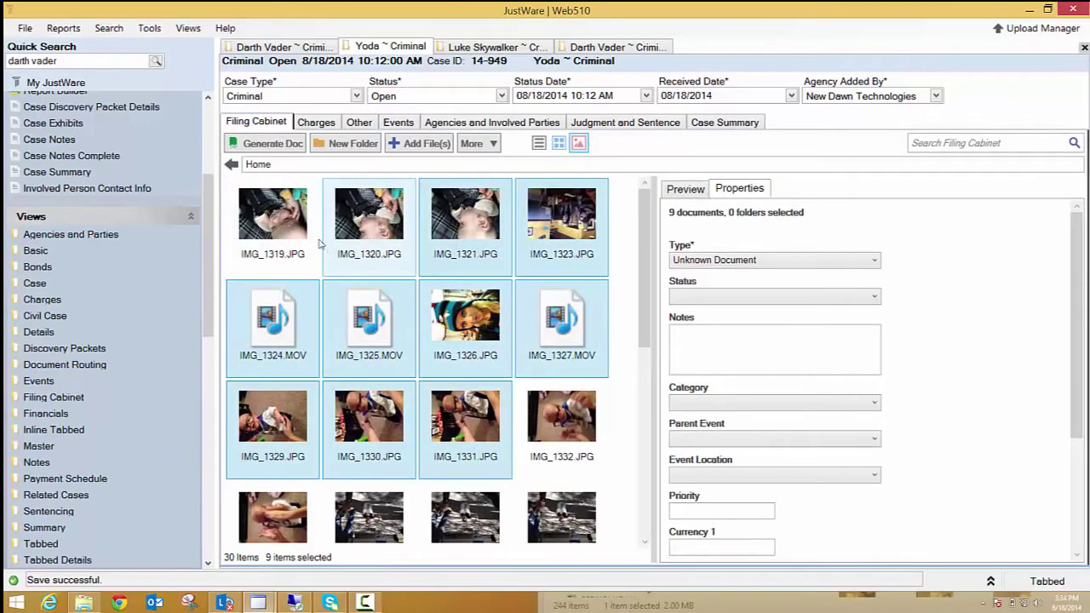
pyautogui.click(320, 169)
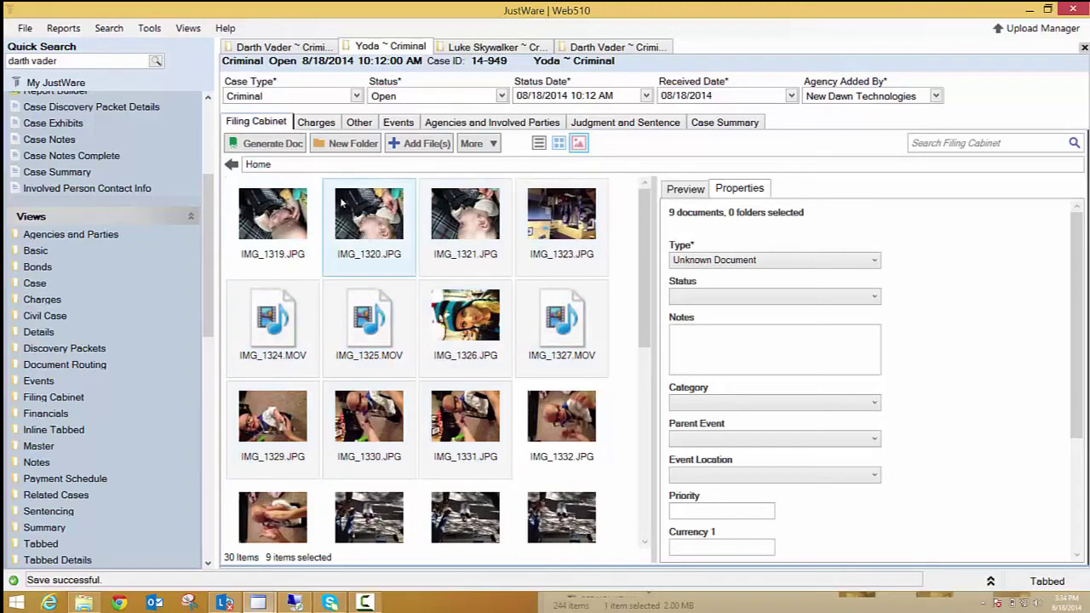
# - Create a new folder named Pictures in the Yoda case's filing cabinet and select IMG_1348.JPG
pyautogui.click(344, 145)
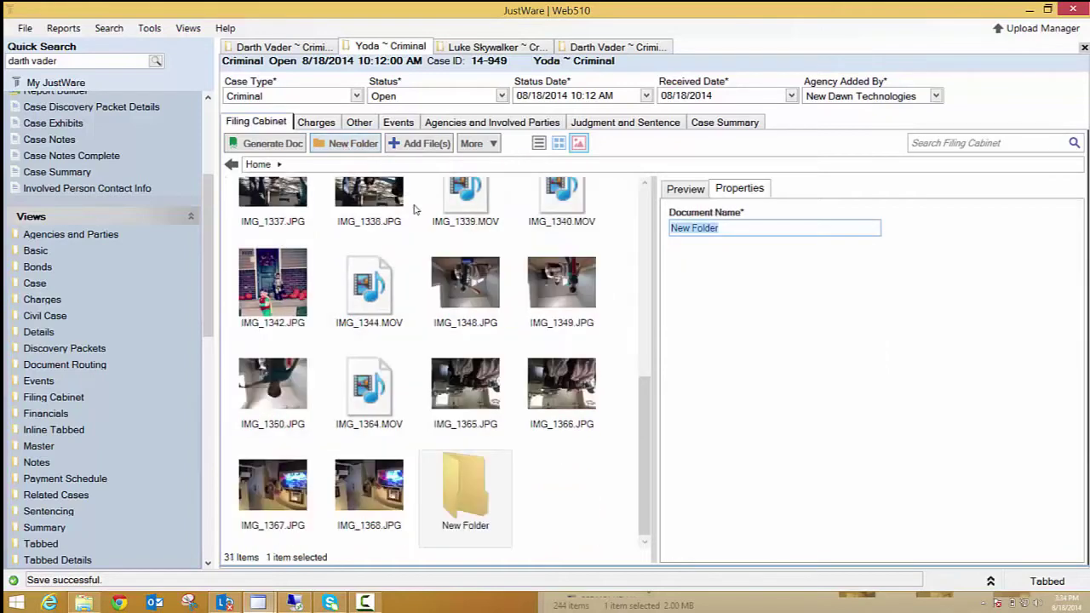
pyautogui.write('Pictures')
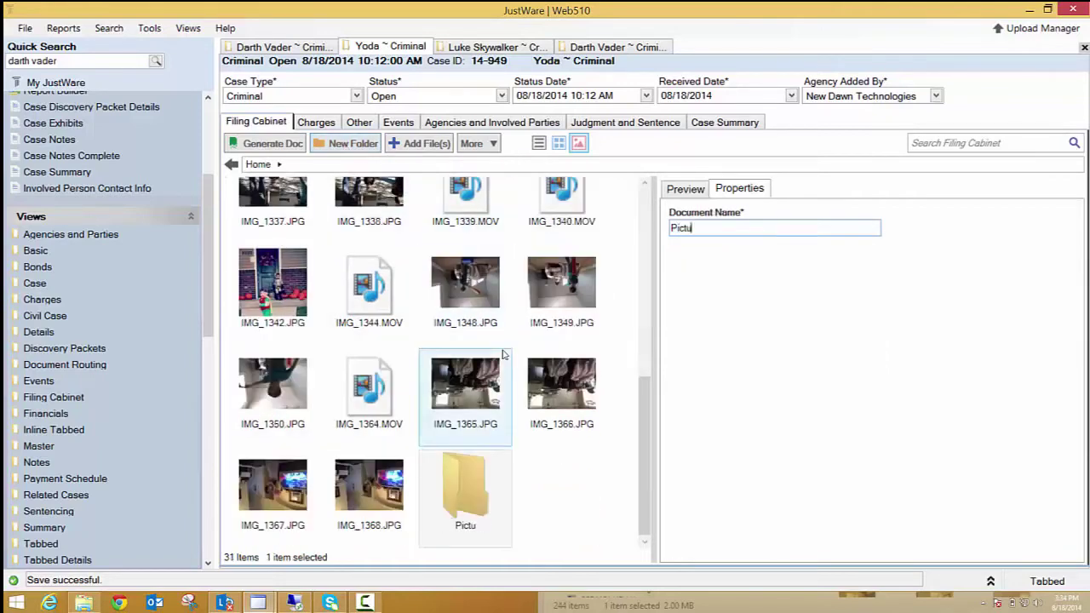
pyautogui.click(465, 285)
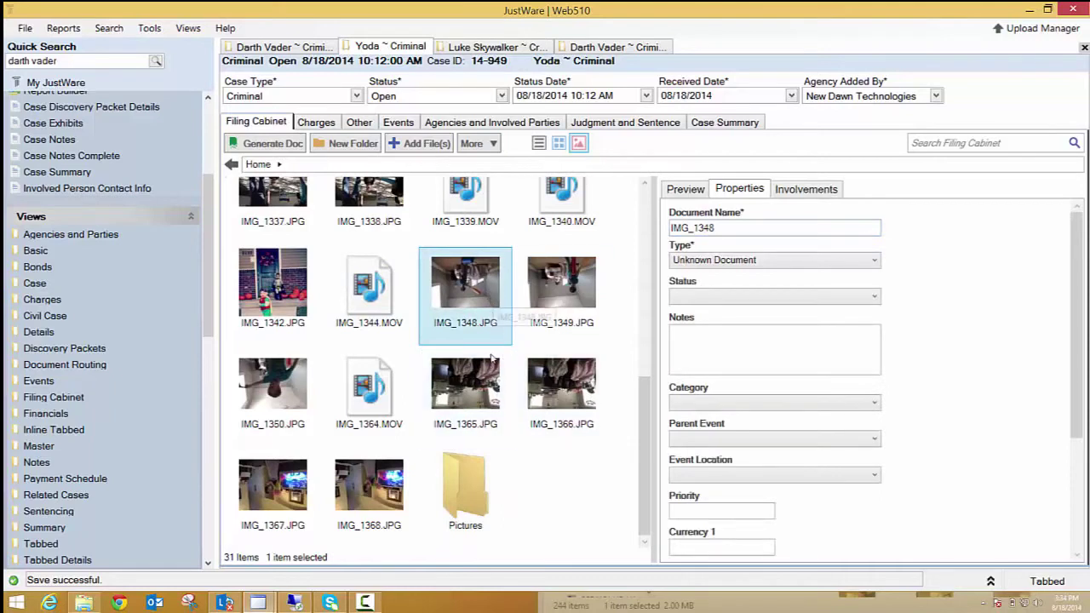
# - Add IMG_1349.JPG, IMG_1366.JPG and IMG_1365.JPG to the IMG_1348.JPG selection and move all four into the Pictures folder
pyautogui.keyDown('ctrl'); pyautogui.click(574, 308); pyautogui.keyUp('ctrl')
pyautogui.keyDown('ctrl'); pyautogui.click(569, 379); pyautogui.keyUp('ctrl')
pyautogui.keyDown('ctrl'); pyautogui.click(465, 383); pyautogui.keyUp('ctrl')
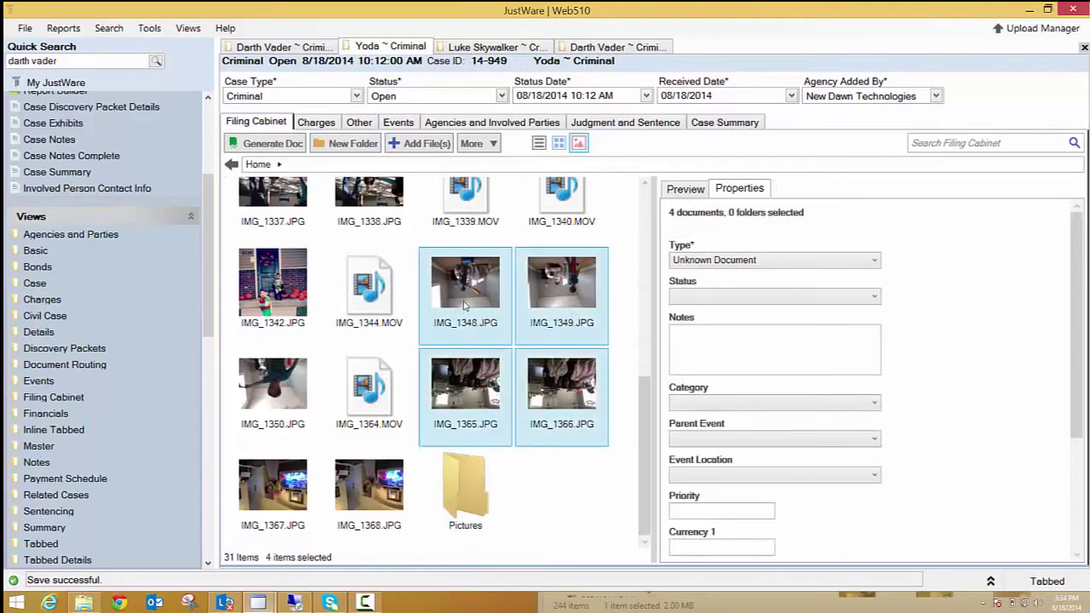
pyautogui.moveTo(466, 305); pyautogui.dragTo(477, 507)
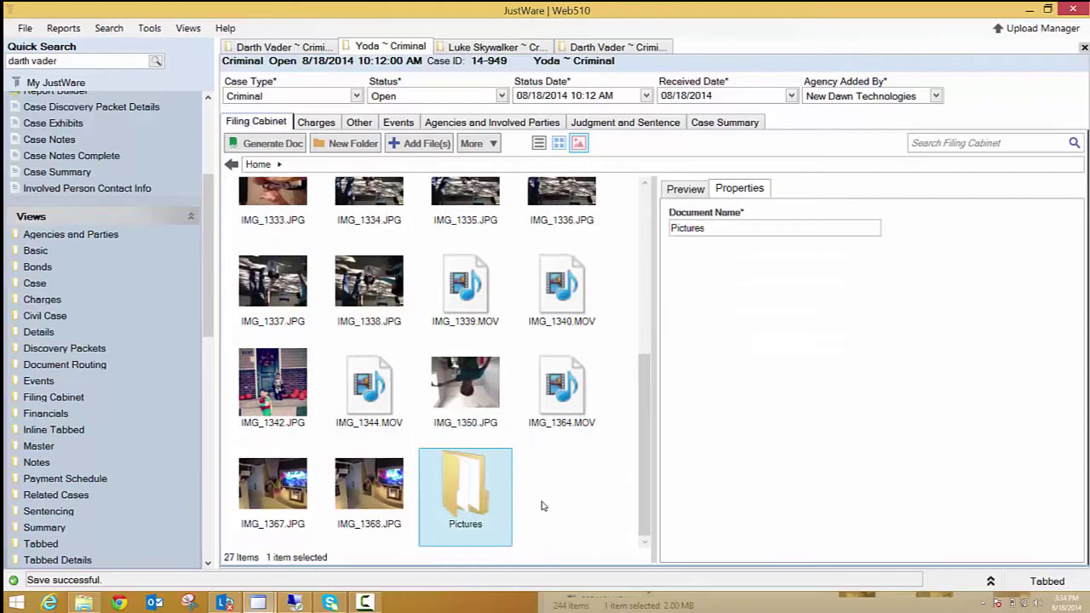
# - Create a second folder named Videos in the Yoda case's filing cabinet
pyautogui.click(343, 141)
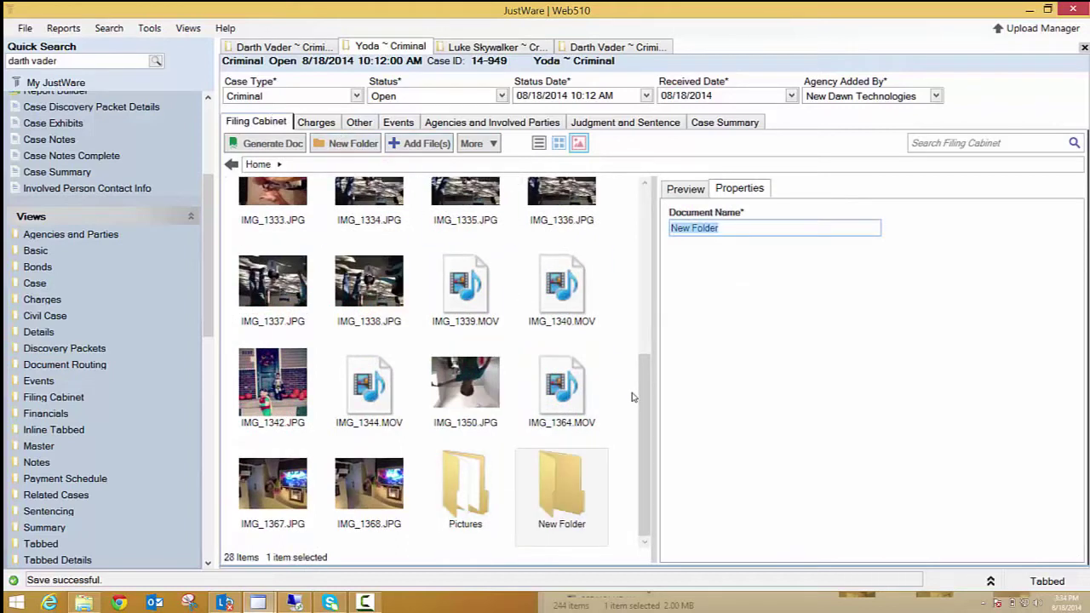
pyautogui.write('Videos')
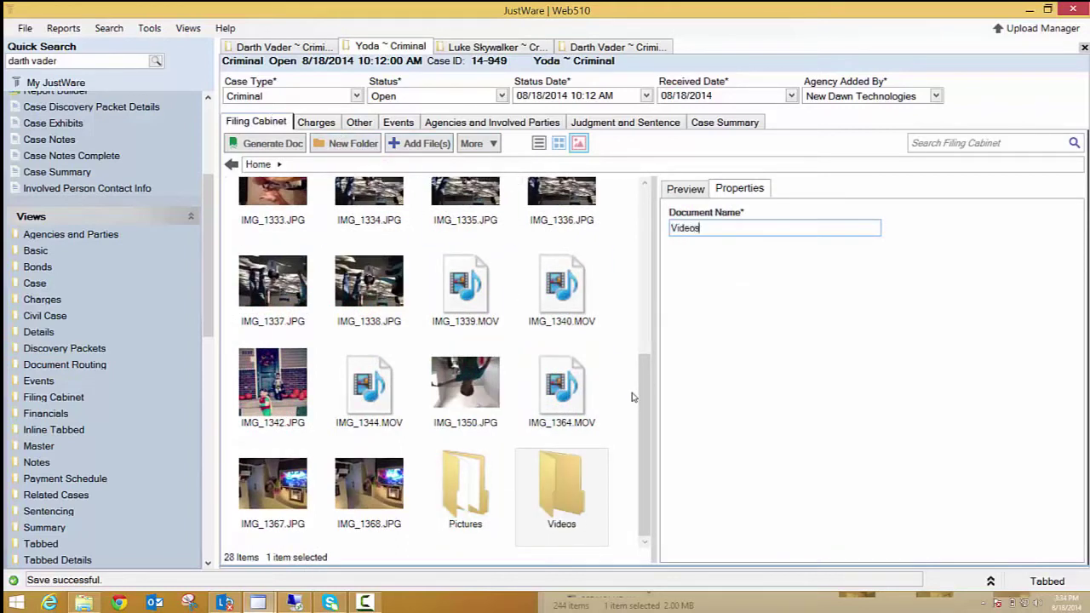
pyautogui.click(568, 480)
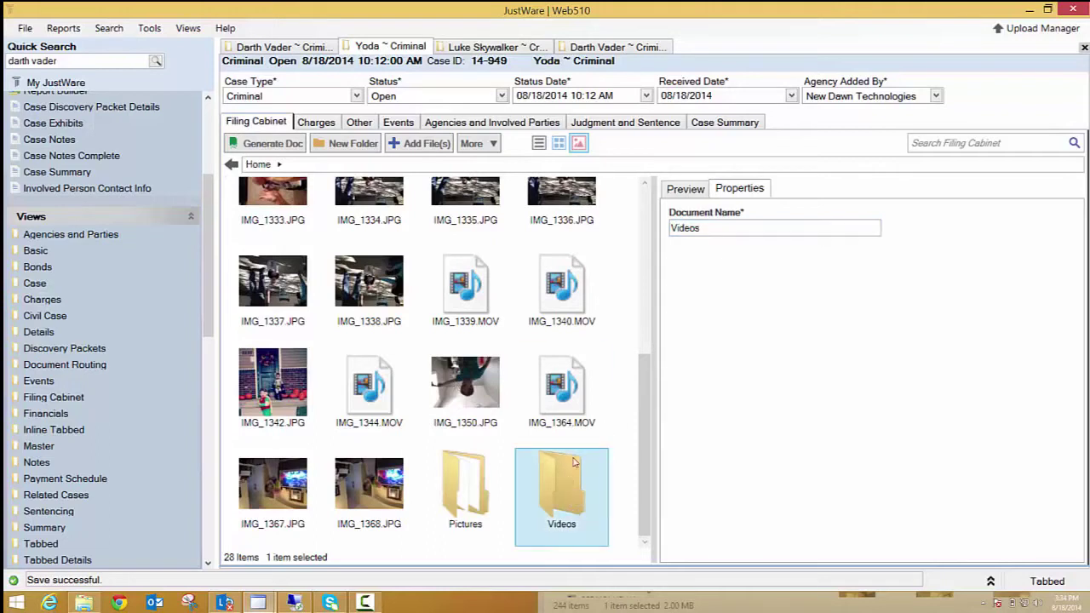
# - Select the MOV files around the end of the filing cabinet, including IMG_1340, IMG_1364 and IMG_1344, and move them into the Videos folder
pyautogui.keyDown('ctrl'); pyautogui.click(558, 307); pyautogui.keyUp('ctrl')
pyautogui.keyDown('ctrl'); pyautogui.click(567, 377); pyautogui.keyUp('ctrl')
pyautogui.keyDown('ctrl'); pyautogui.click(383, 381); pyautogui.keyUp('ctrl')
pyautogui.moveTo(383, 380); pyautogui.dragTo(572, 496)
pyautogui.scroll(4, 502, 484)
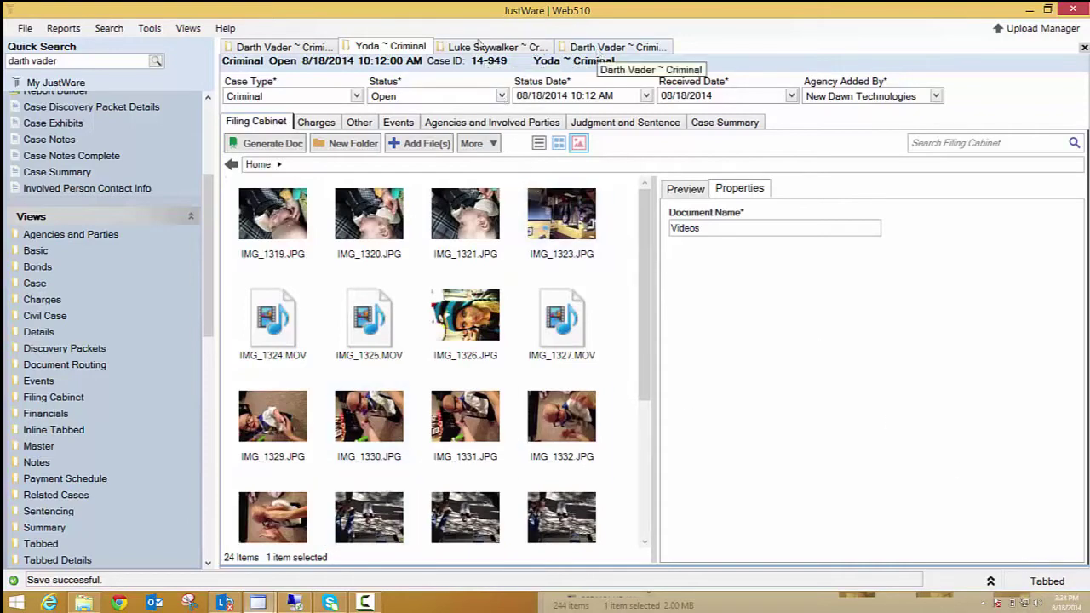
# - Show the old-style filing cabinet in the Darth Vader case's Civil Case view and enlarge its document list
pyautogui.click(611, 46)
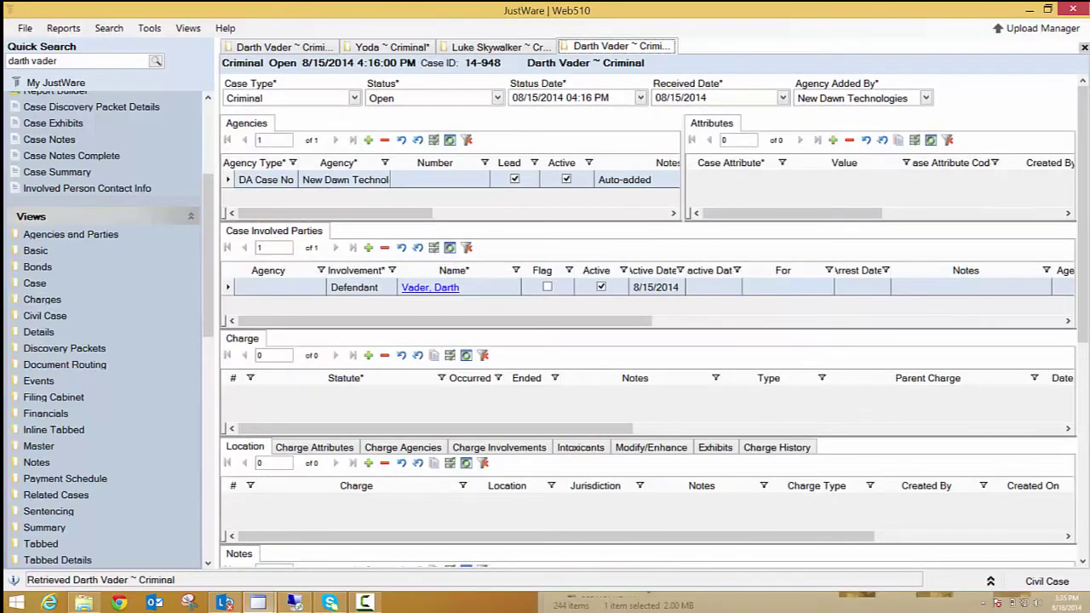
pyautogui.moveTo(1083, 228); pyautogui.dragTo(1056, 470)
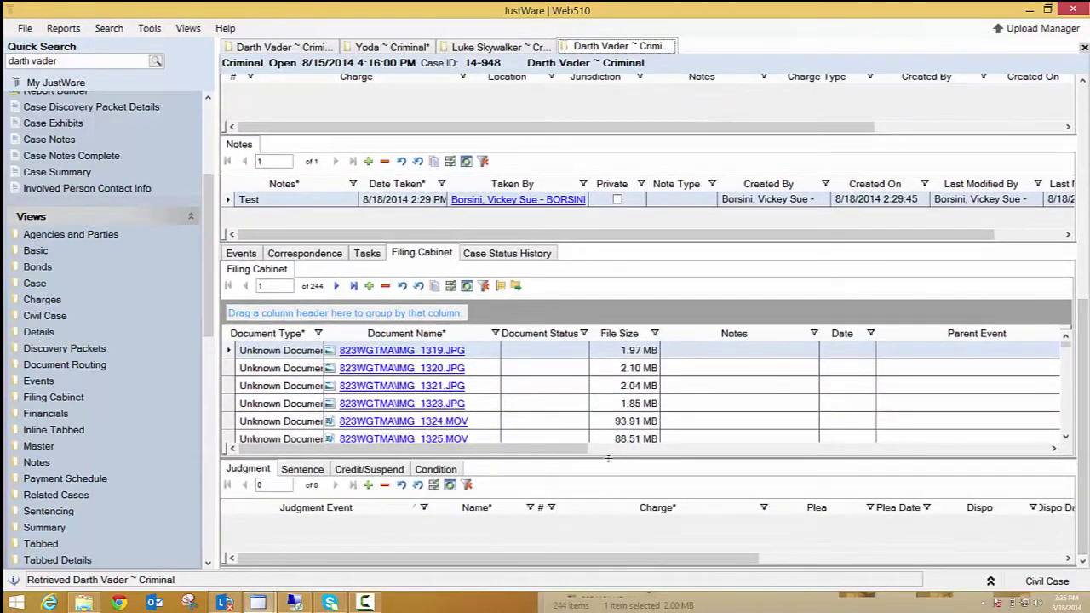
pyautogui.moveTo(606, 458); pyautogui.dragTo(603, 542)
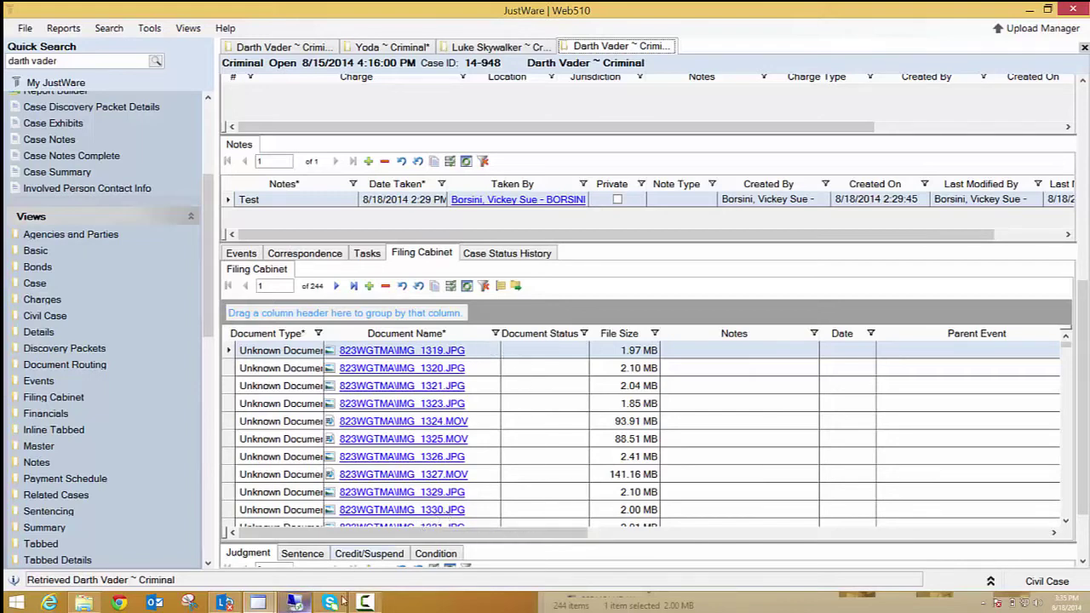
# - Switch to the JustWare 5.10 Server Maintenance Console on the remote desktop and filter the sessions to names containing "civil"
pyautogui.moveTo(298, 603)
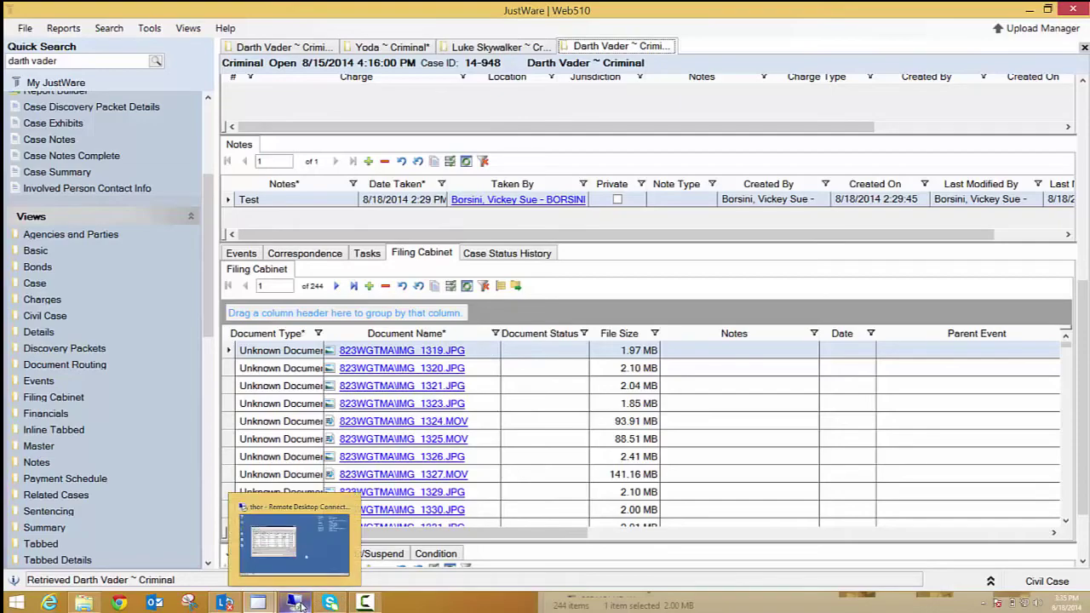
pyautogui.click(294, 538)
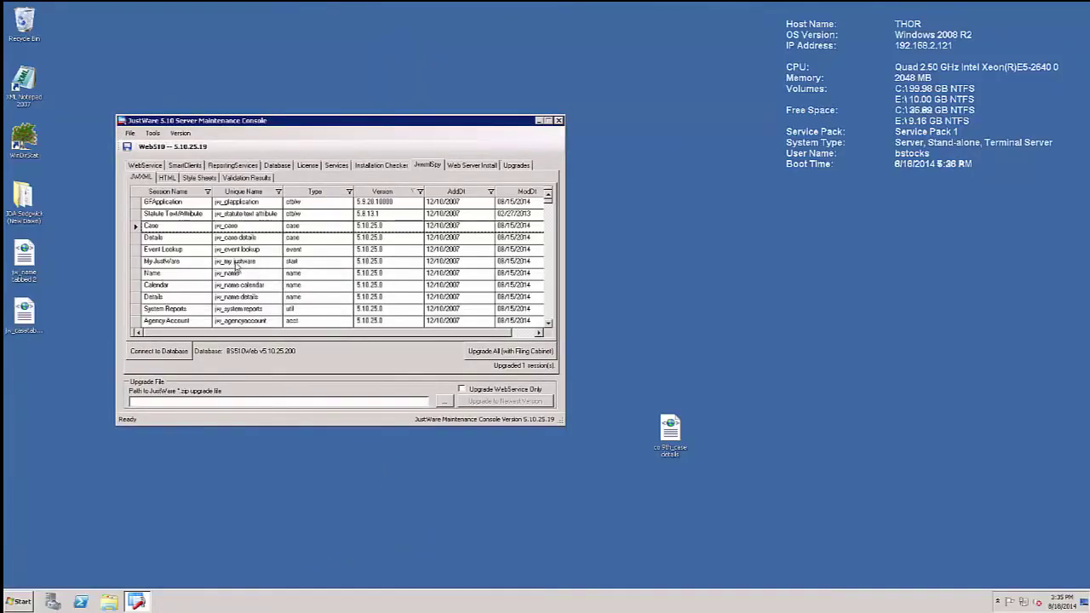
pyautogui.click(171, 191)
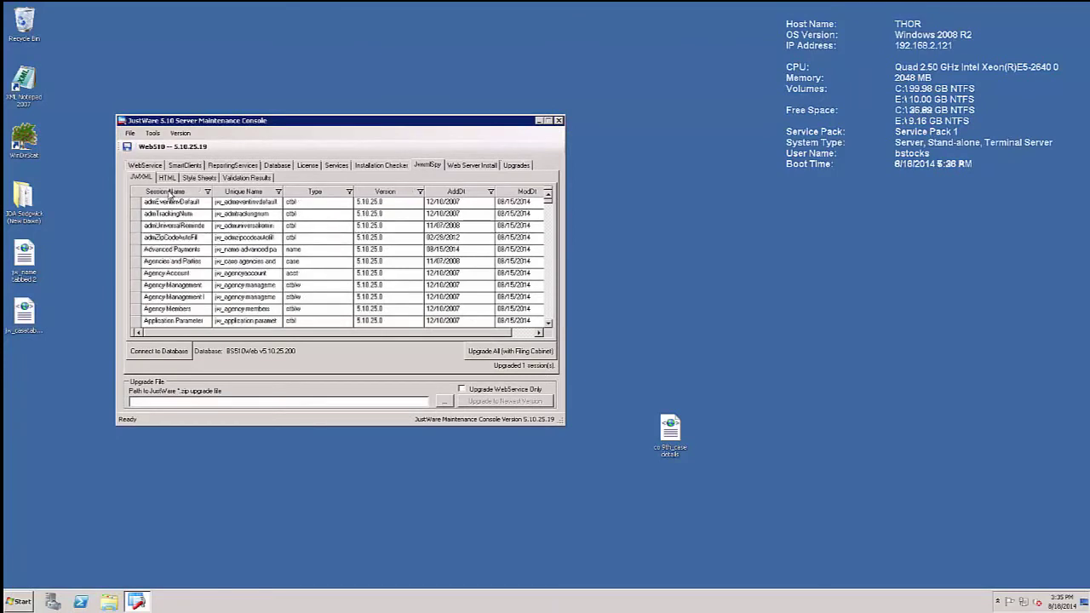
pyautogui.click(207, 192)
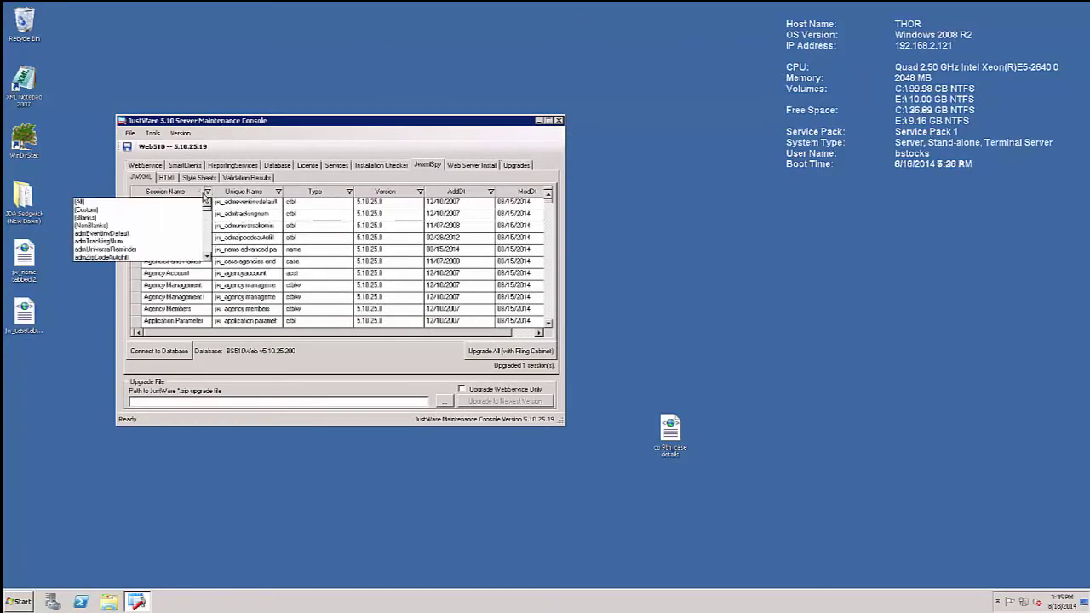
pyautogui.click(133, 212)
pyautogui.click(337, 258)
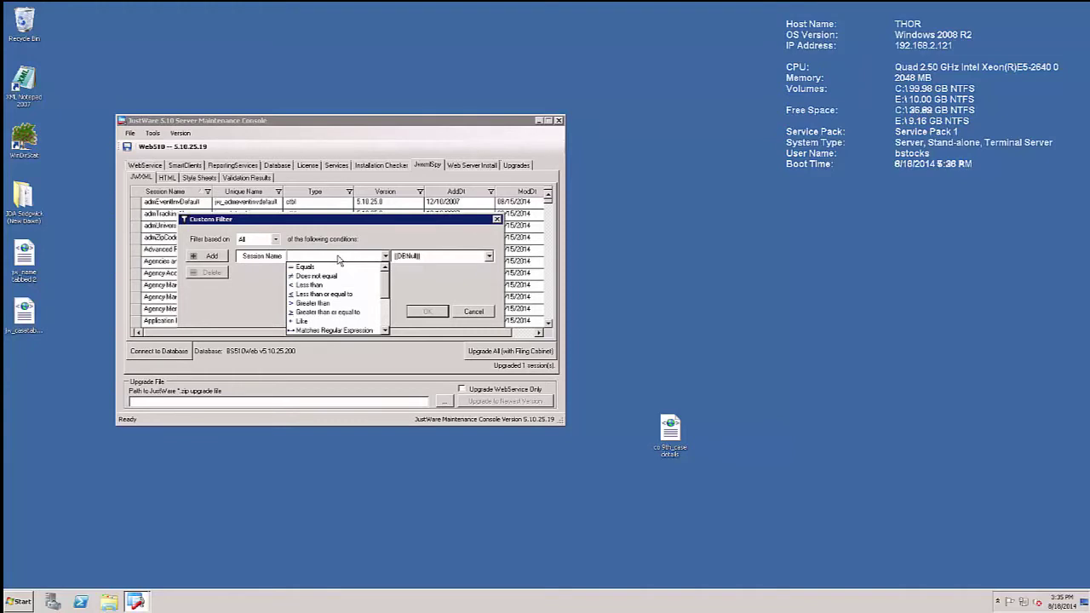
pyautogui.press('c')
pyautogui.press('Tab')
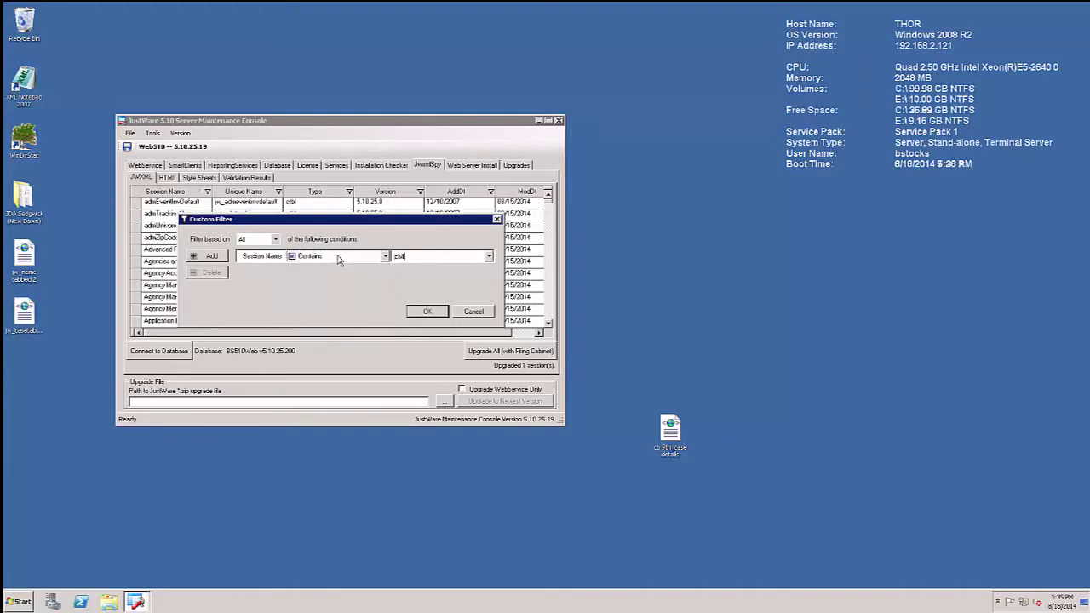
pyautogui.press('Return')
# - Upgrade the Civil Case session, including its filing cabinet
pyautogui.click(189, 205)
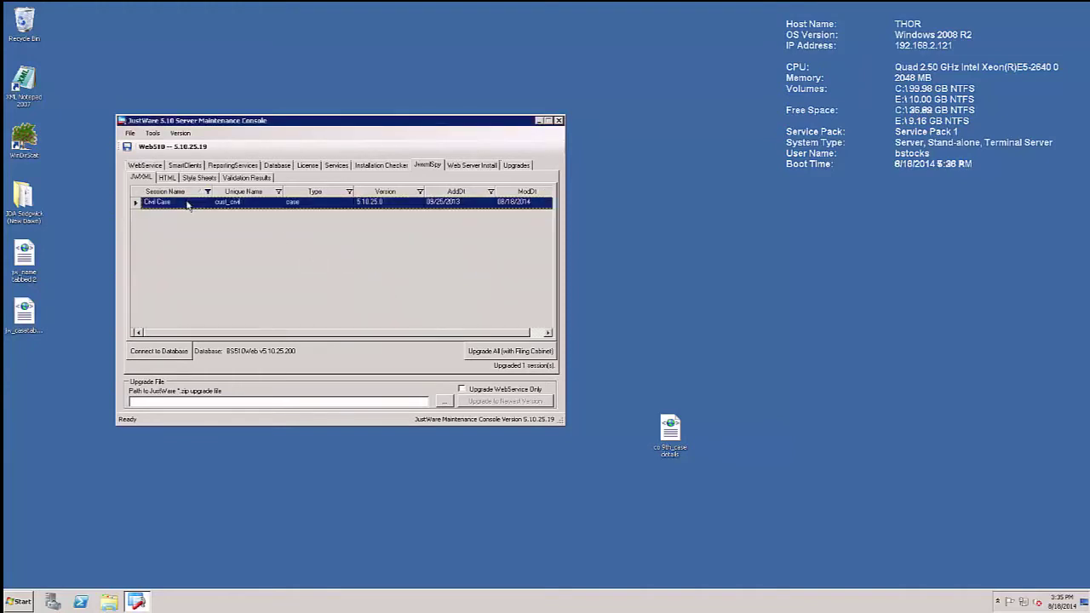
pyautogui.rightClick(189, 206)
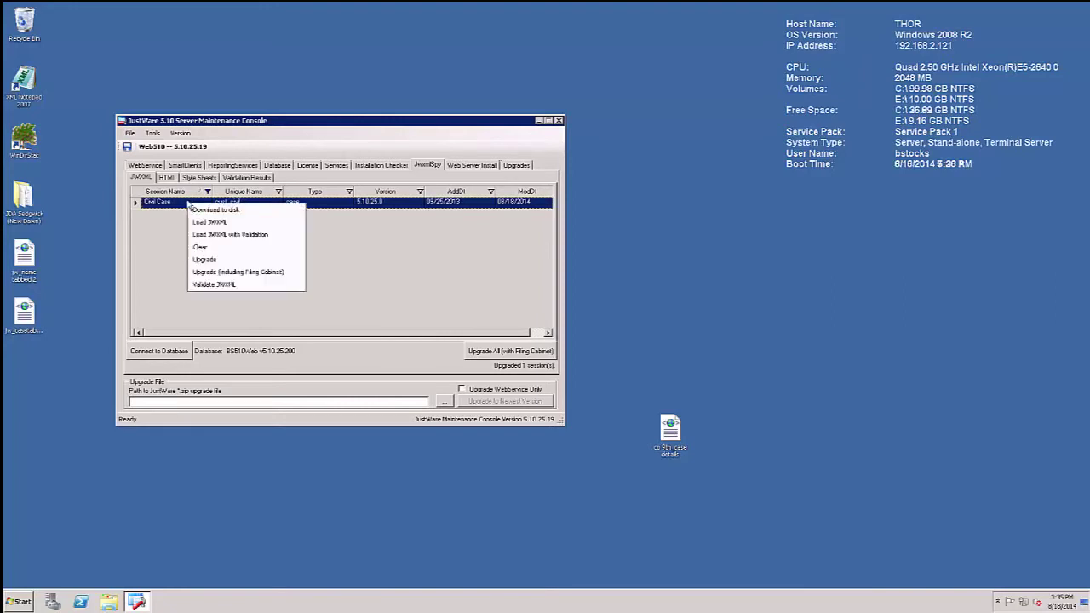
pyautogui.click(243, 272)
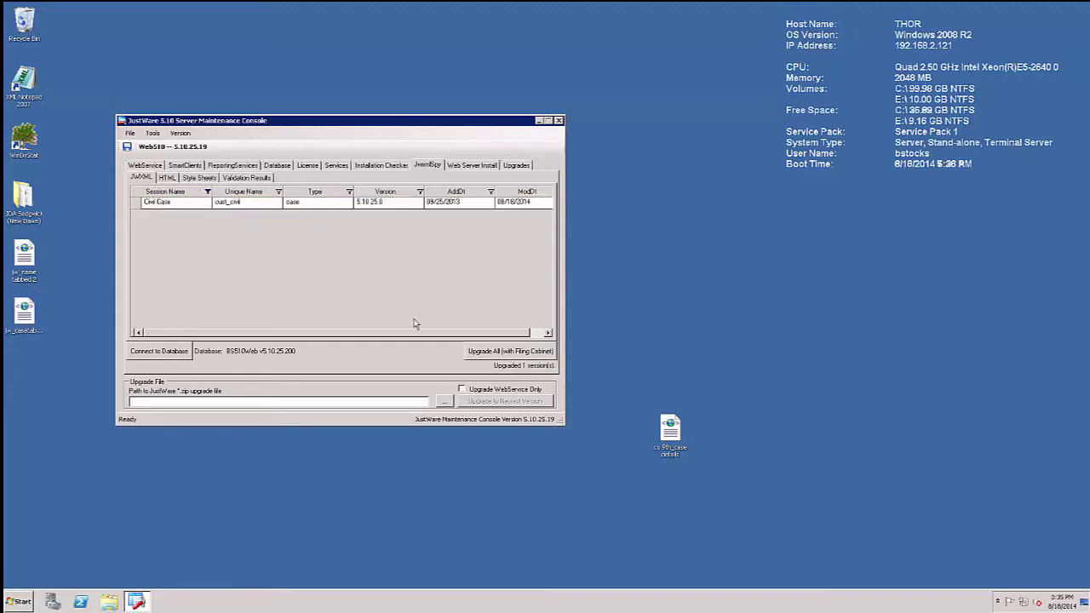
# - Return to JustWare Web510 and close all sessions except the first Darth Vader case, discarding the unsaved Yoda changes
pyautogui.click(681, 12)
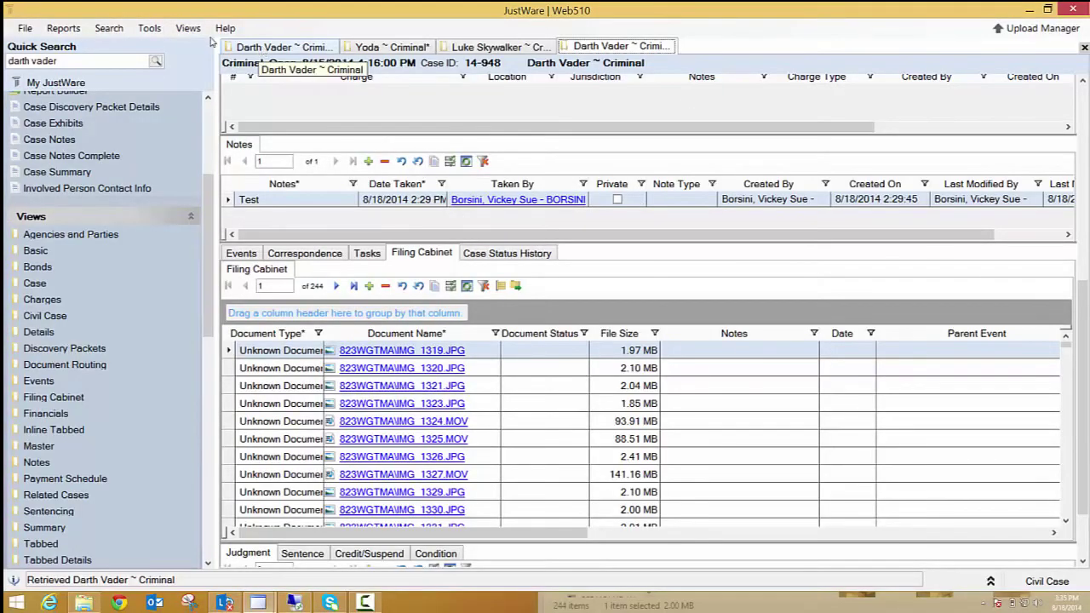
pyautogui.rightClick(262, 46)
pyautogui.click(314, 72)
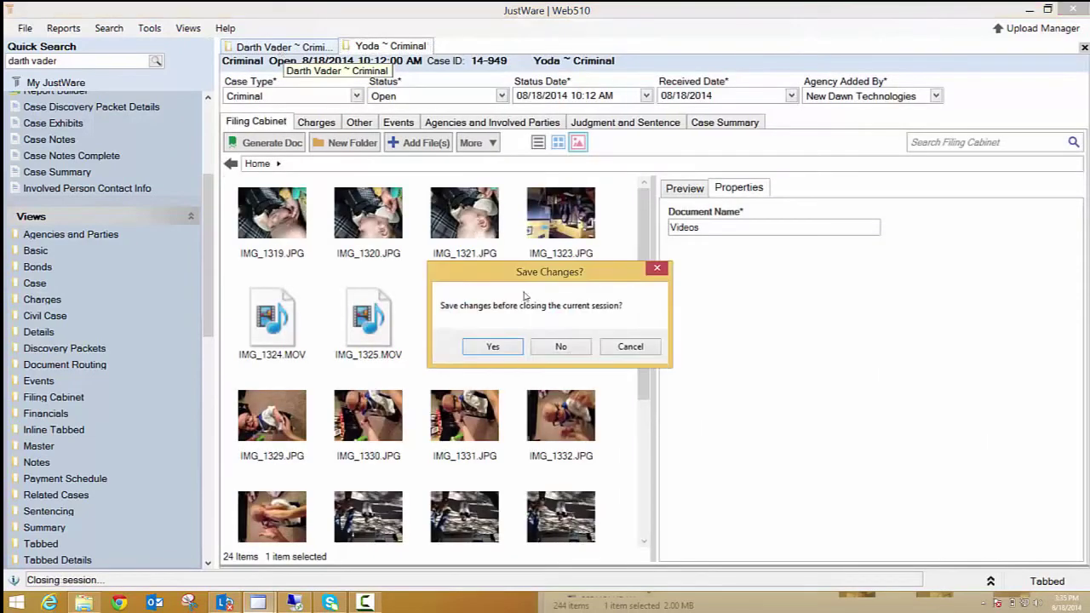
pyautogui.click(560, 346)
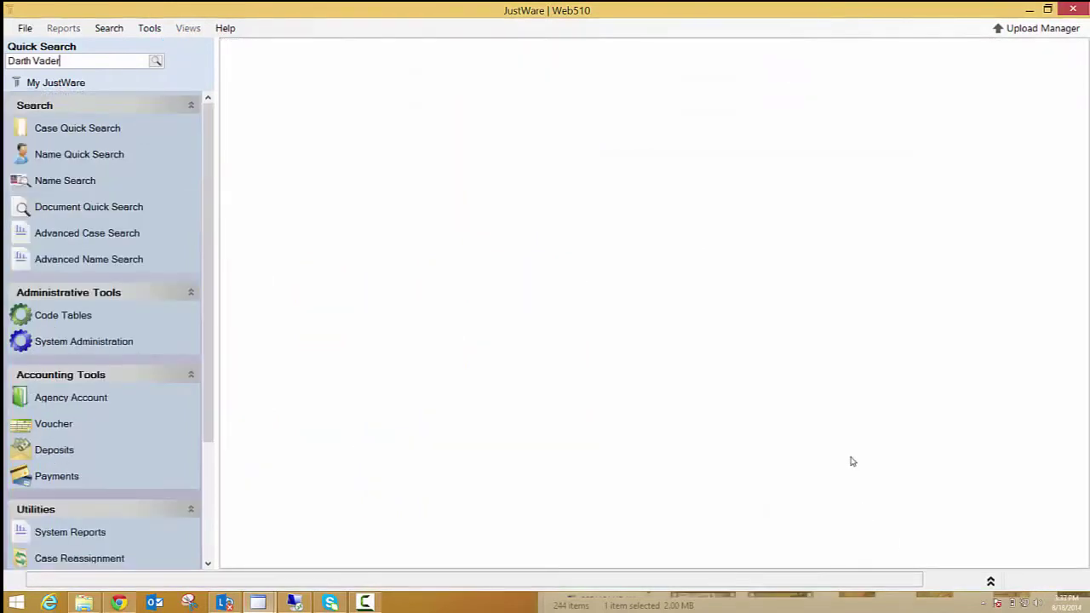
# - Look up the options for clearing cached code tables and cached sessions
pyautogui.click(158, 31)
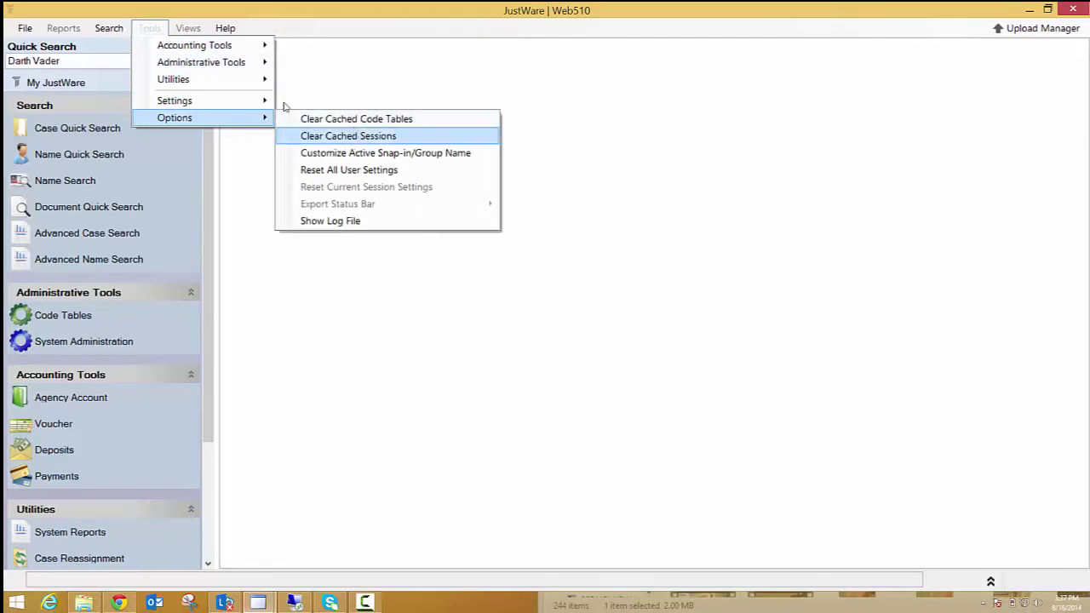
pyautogui.click(285, 107)
pyautogui.click(149, 29)
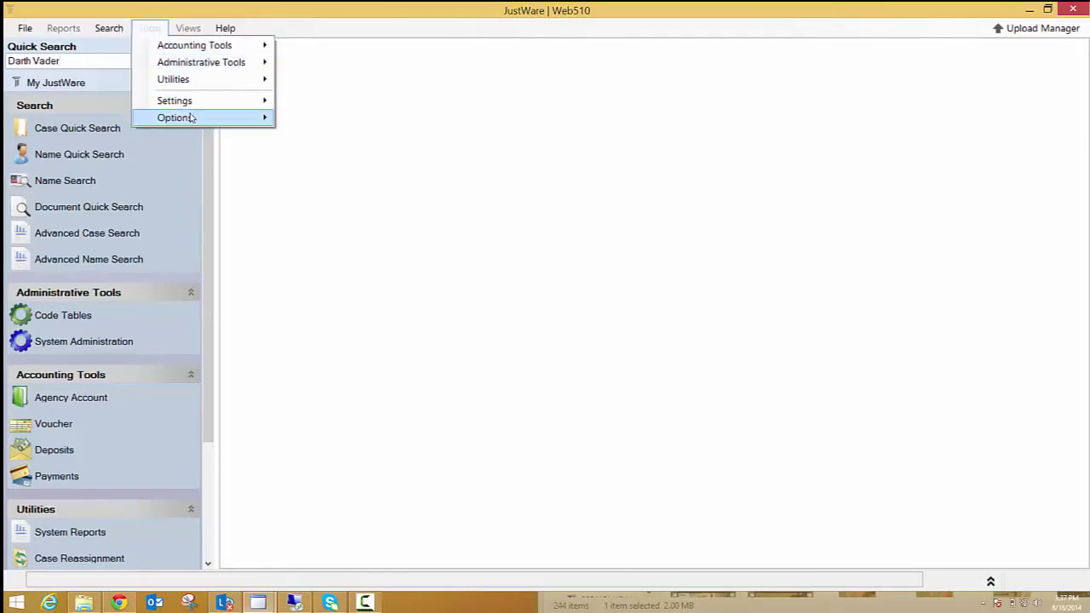
pyautogui.moveTo(190, 117)
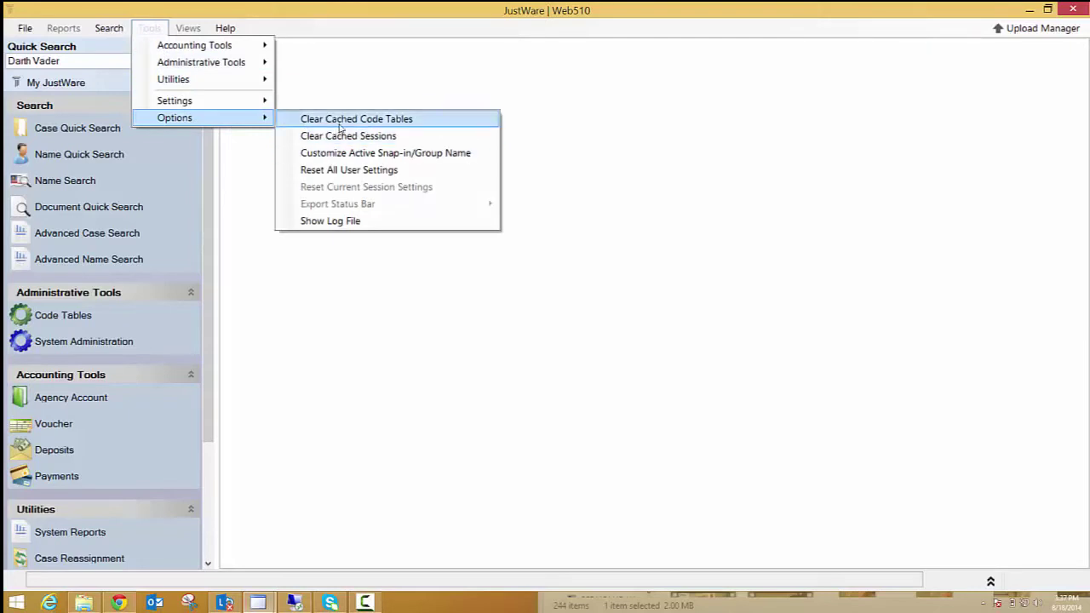
pyautogui.click(274, 103)
# - Search for Darth Vader and open the criminal case in the Civil Case view at its filing cabinet
pyautogui.click(156, 60)
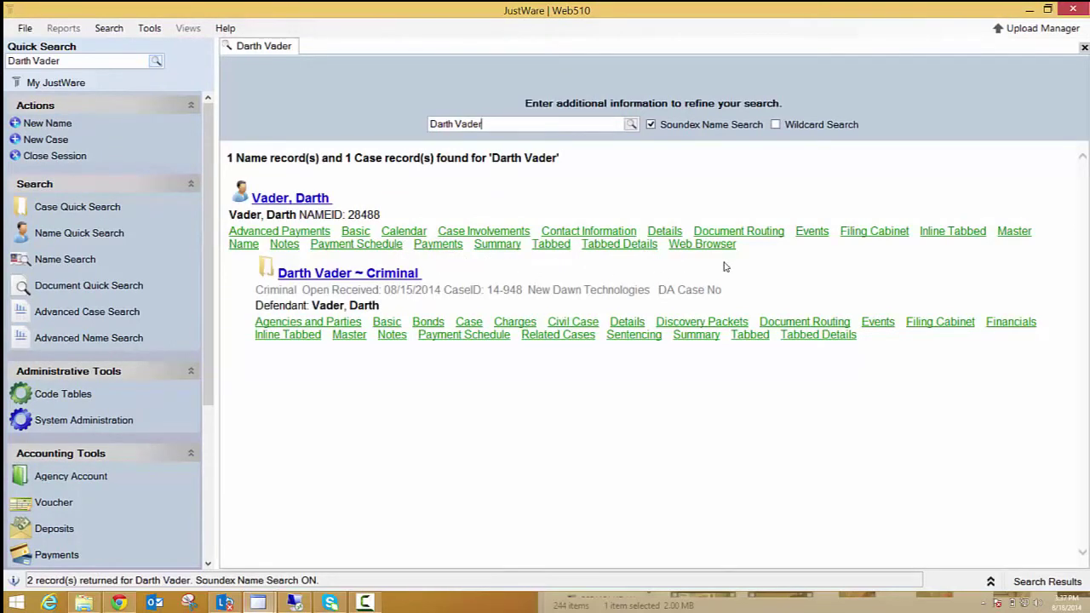
pyautogui.click(588, 322)
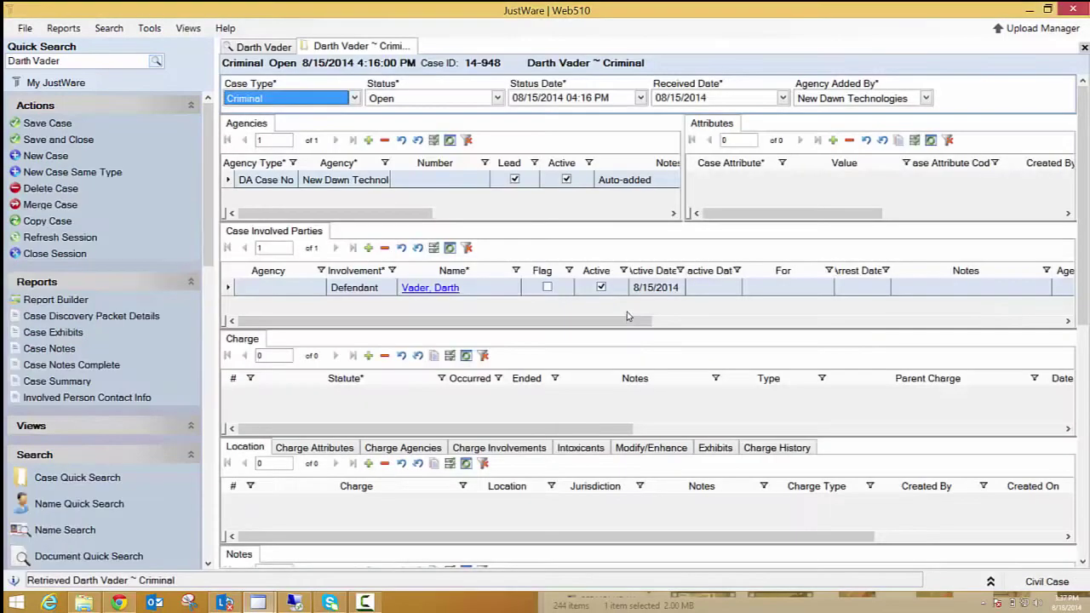
pyautogui.scroll(-5, 885, 271)
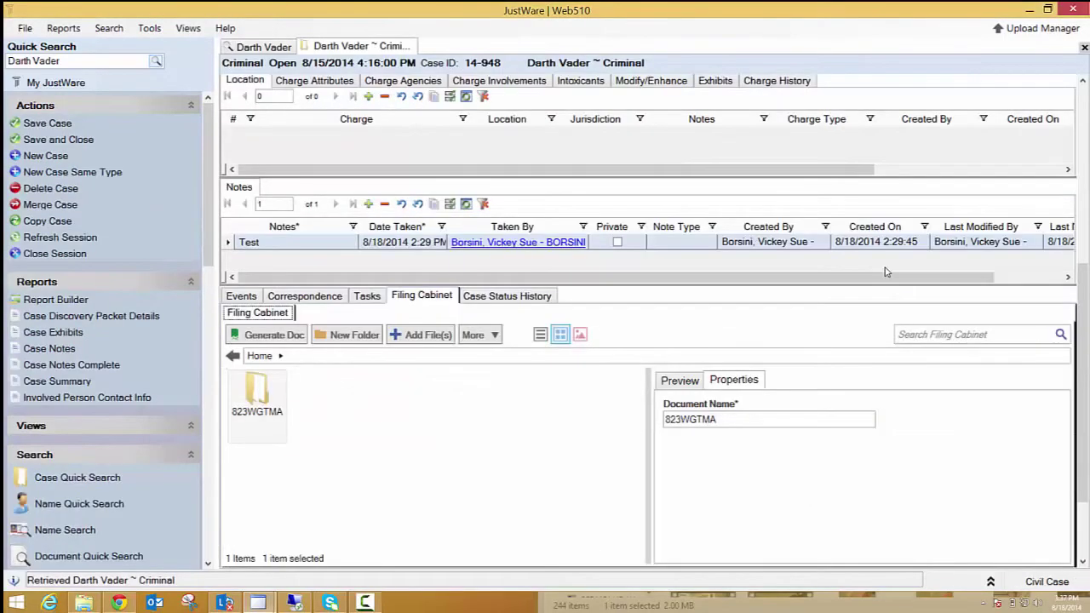
# - Open the 823WGTMA folder and preview the Criminal DC - Order to Produce document and IMG_1320.JPG
pyautogui.scroll(-2, 707, 353)
pyautogui.doubleClick(278, 292)
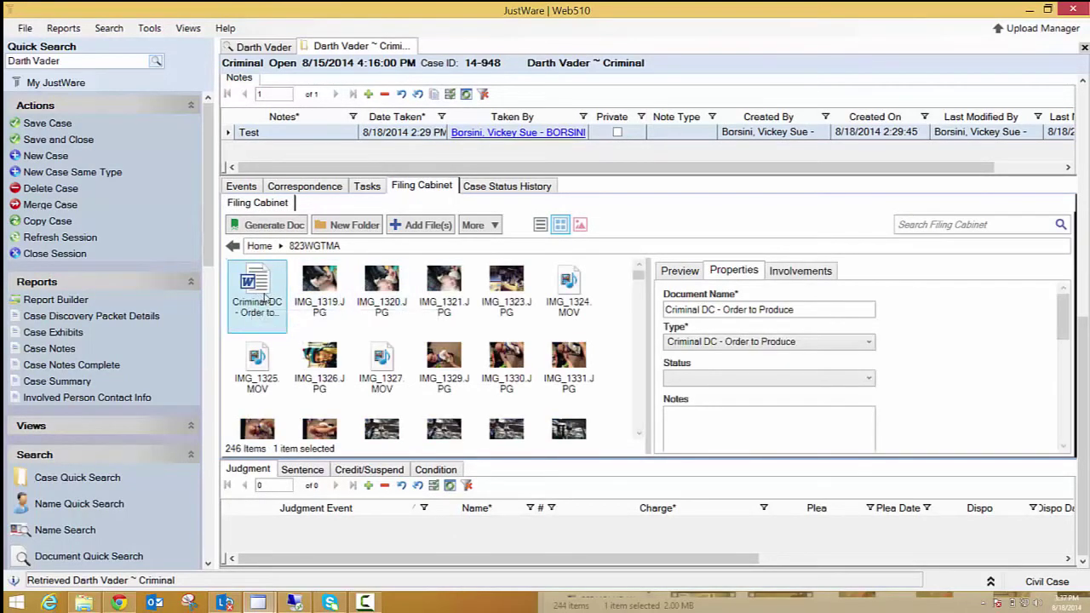
pyautogui.click(673, 267)
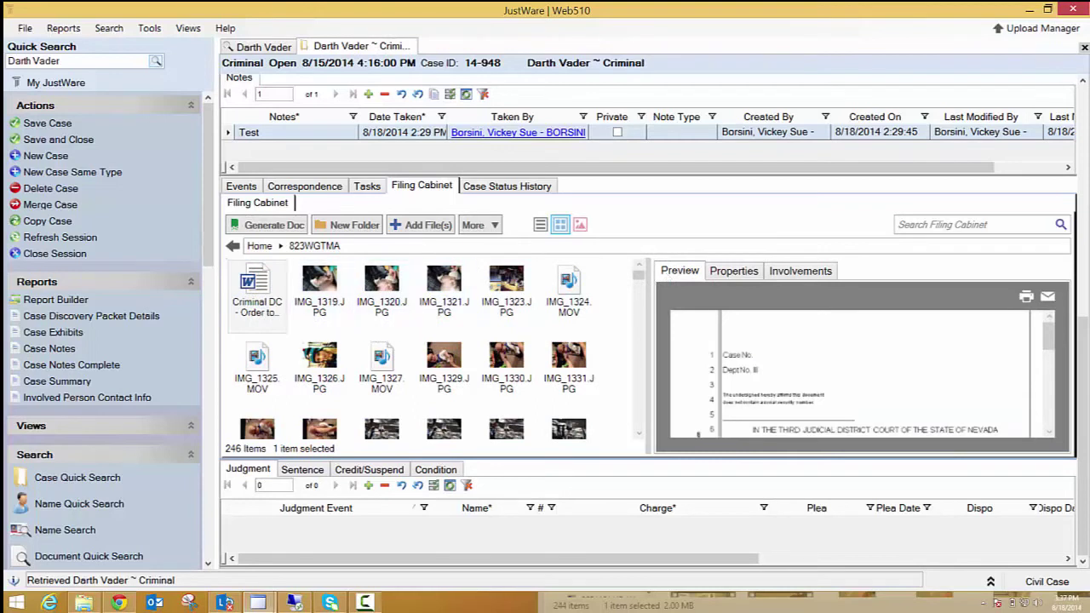
pyautogui.scroll(-3, 962, 338)
pyautogui.scroll(-3, 962, 338)
pyautogui.click(407, 294)
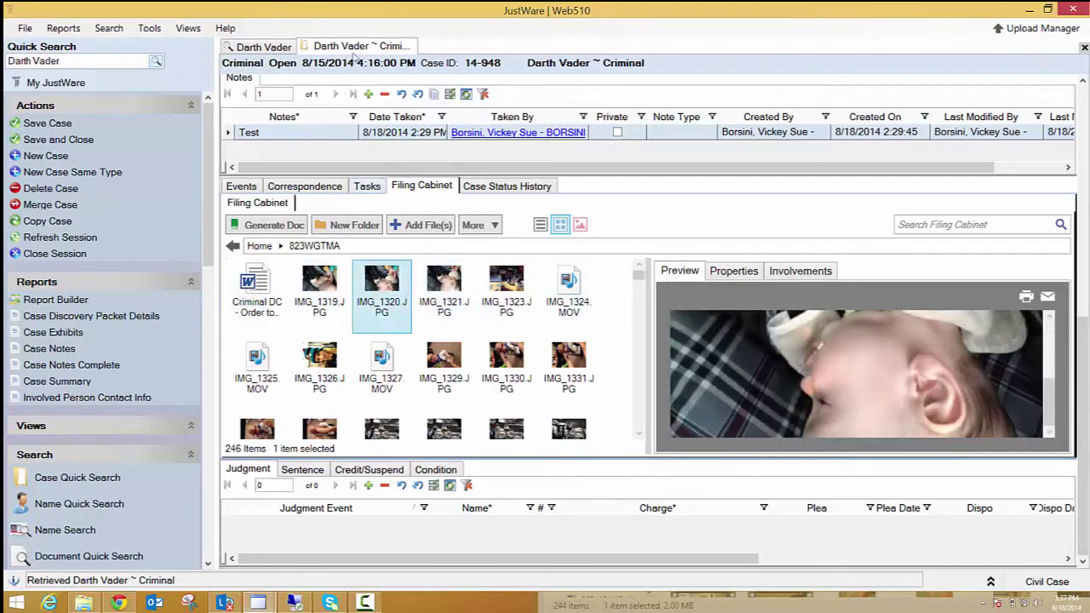
# - Close the Darth Vader case session and start a new case with type Criminal and status Open
pyautogui.rightClick(360, 45)
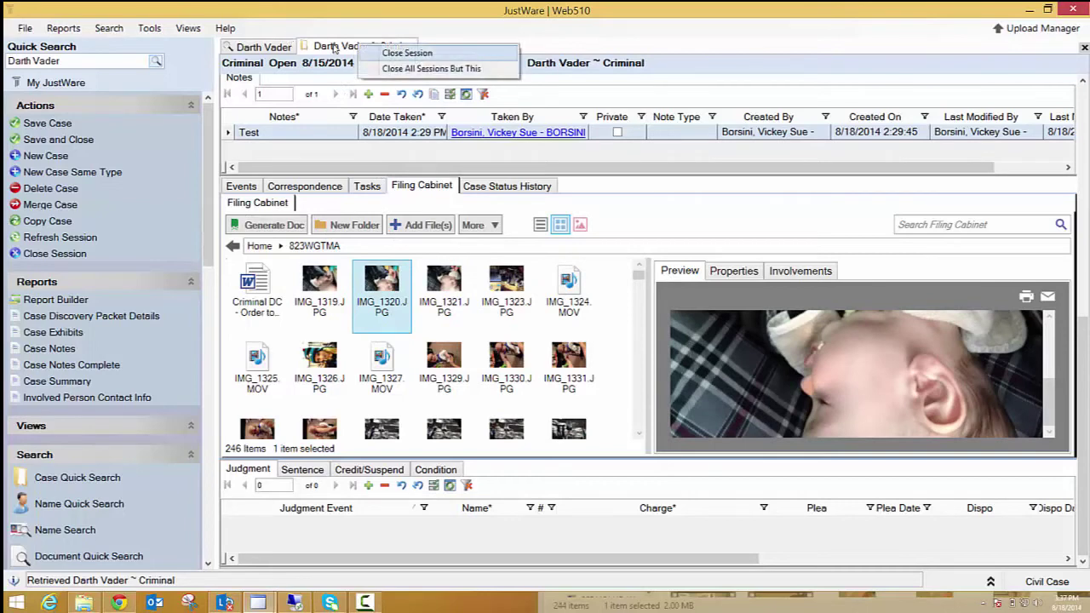
pyautogui.click(400, 51)
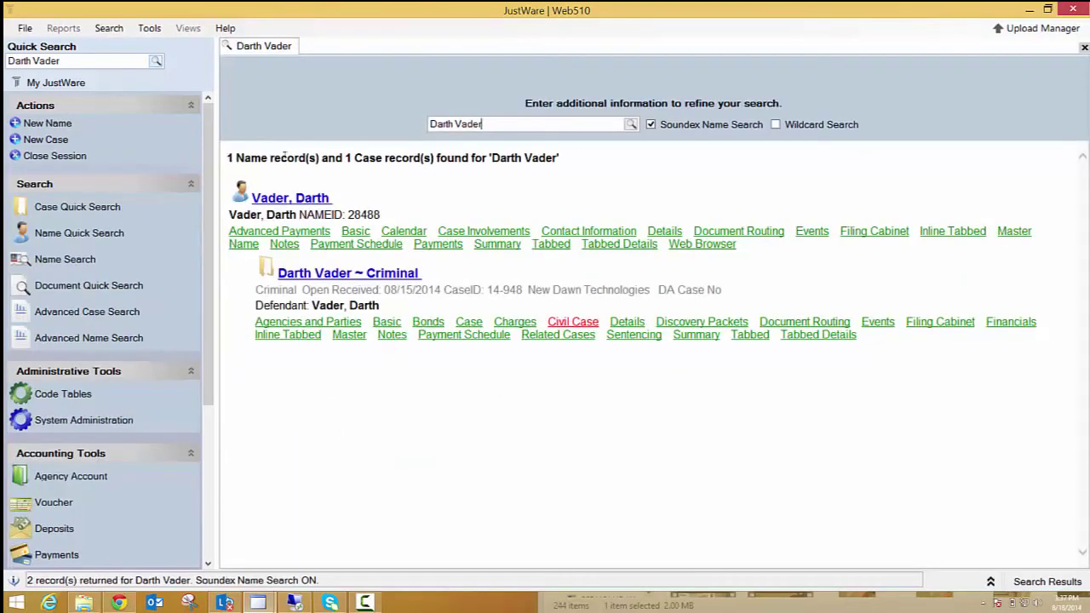
pyautogui.click(47, 139)
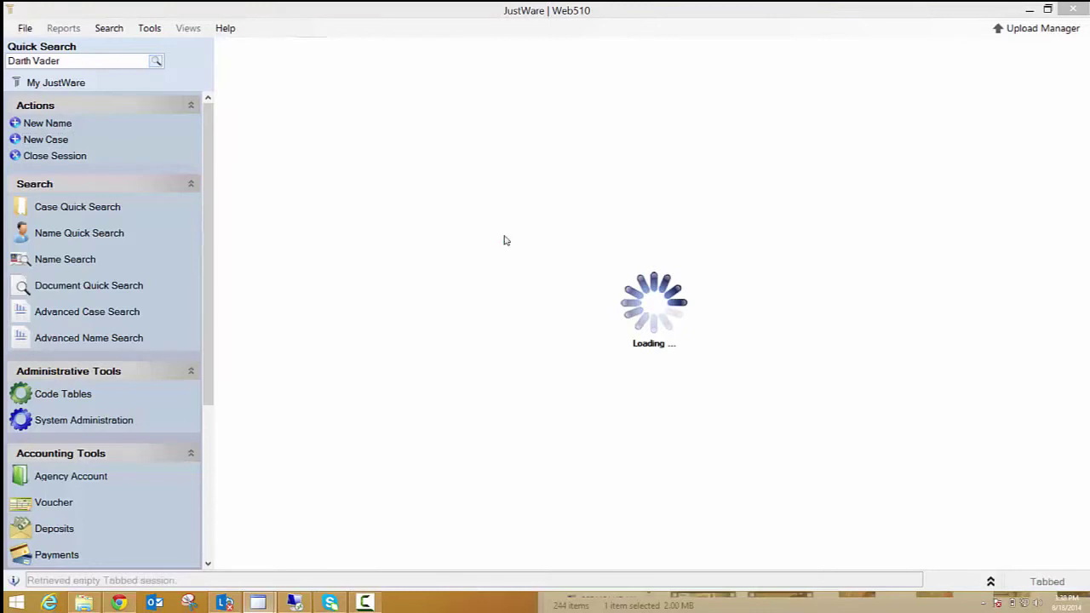
pyautogui.write('Criminal')
pyautogui.press('Tab')
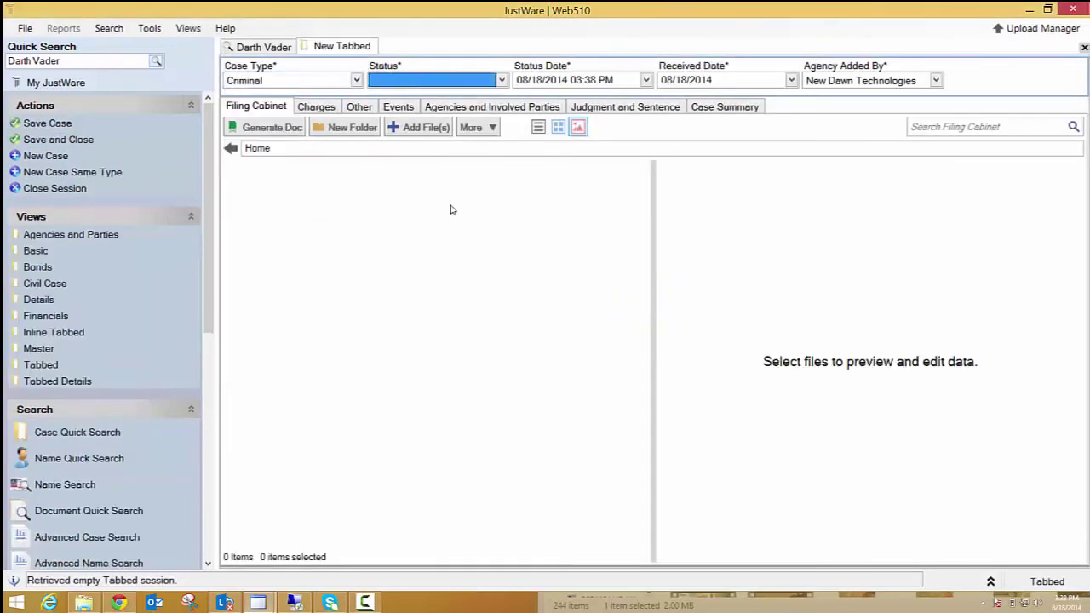
pyautogui.write('Open')
pyautogui.press('Tab')
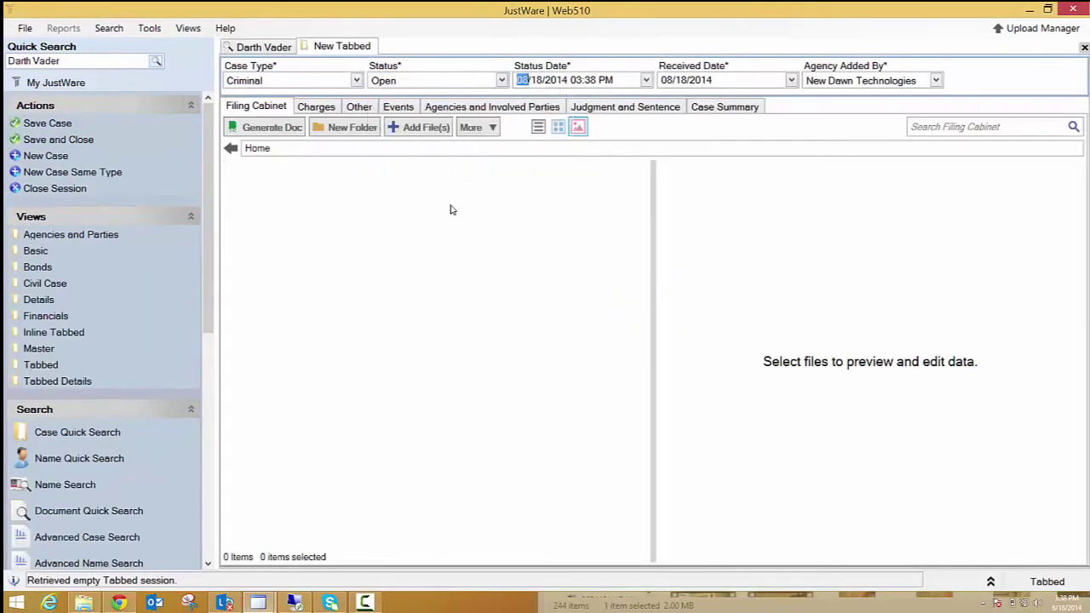
# - Add Darth Vader to the new case's involved parties with the involvement Defendant
pyautogui.click(448, 107)
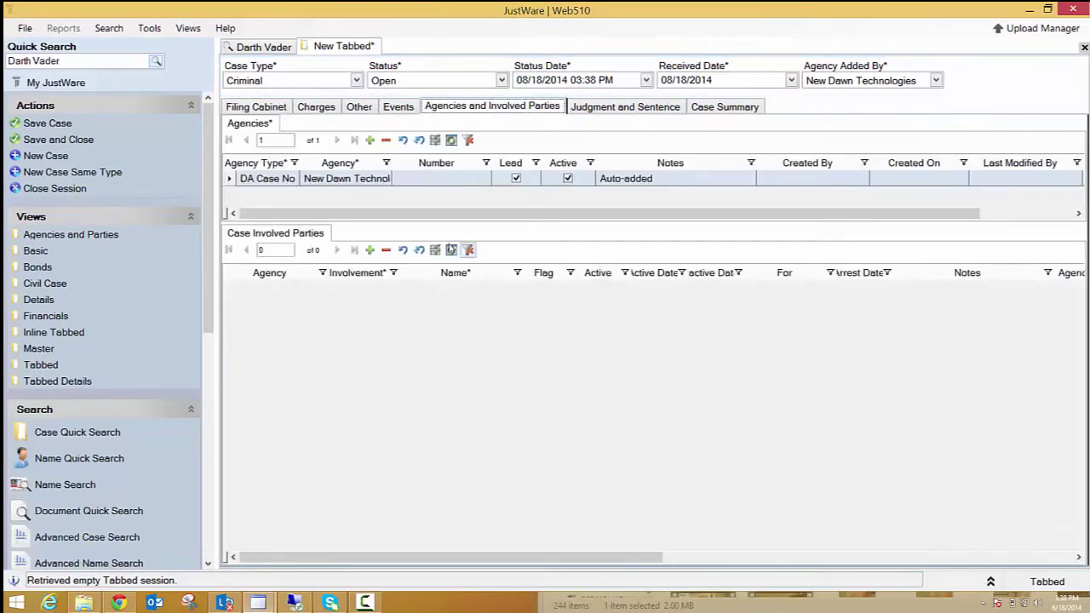
pyautogui.click(370, 249)
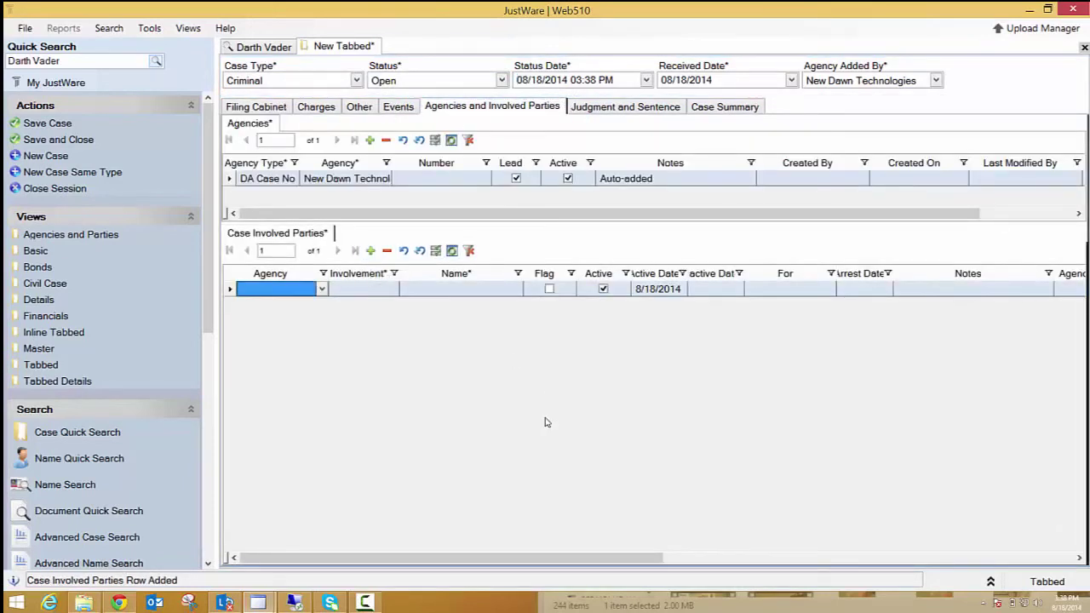
pyautogui.press('Tab')
pyautogui.write('Defendant')
pyautogui.press('Tab')
pyautogui.write('dar')
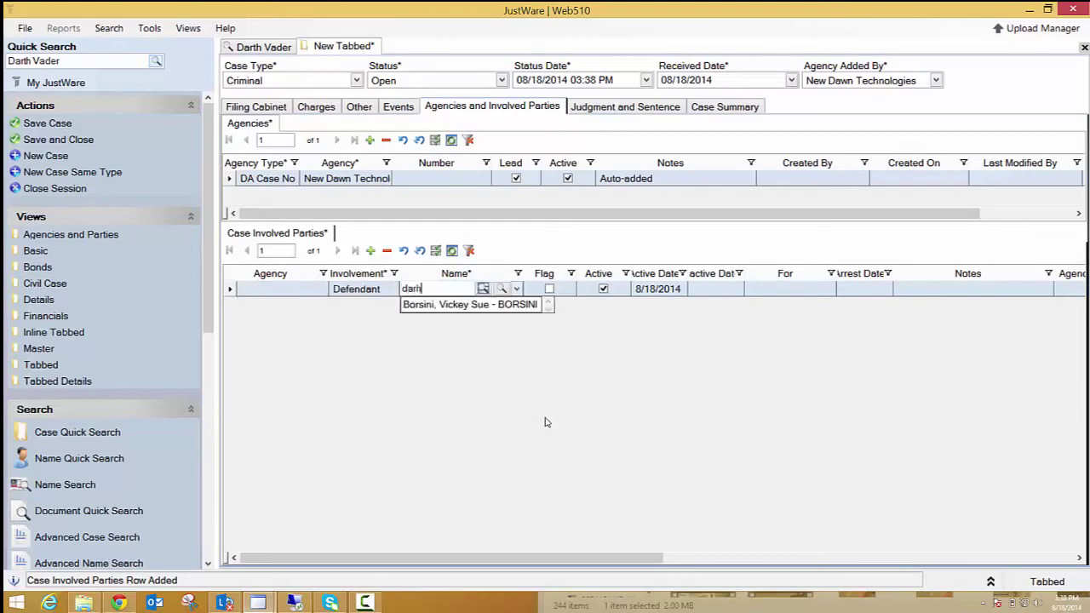
pyautogui.write('th vader')
pyautogui.press('Tab')
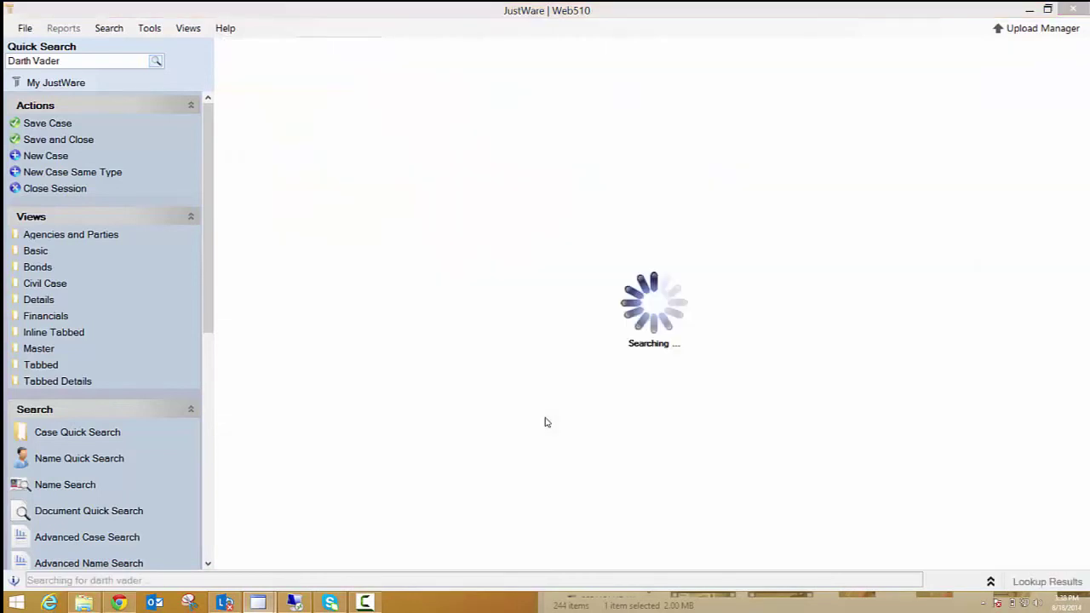
pyautogui.click(315, 215)
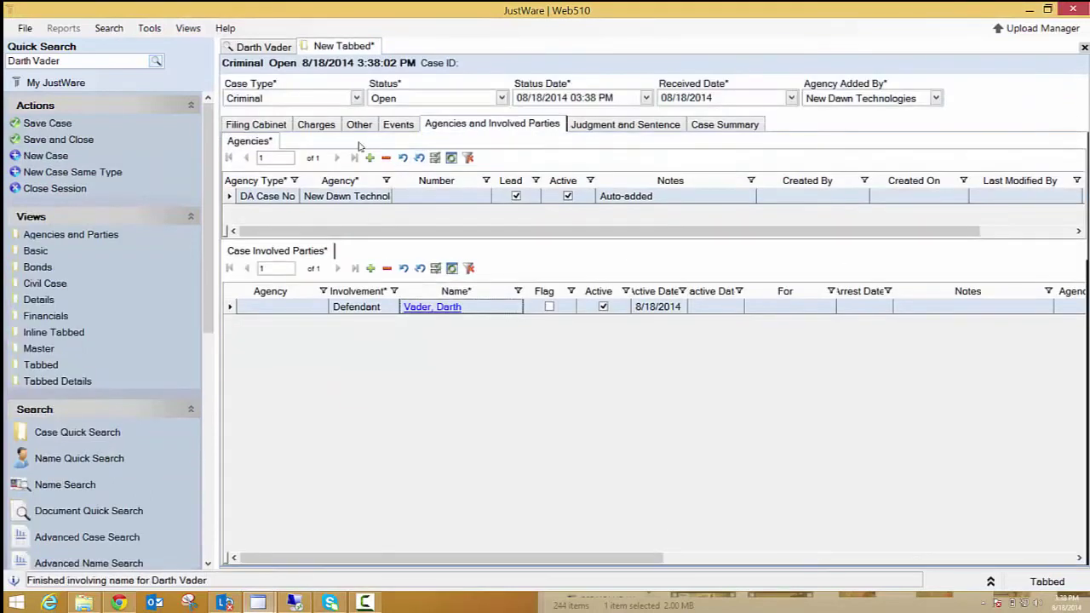
# - Save the new case and create a folder named Photos inside the Discovery folder of its filing cabinet
pyautogui.click(257, 124)
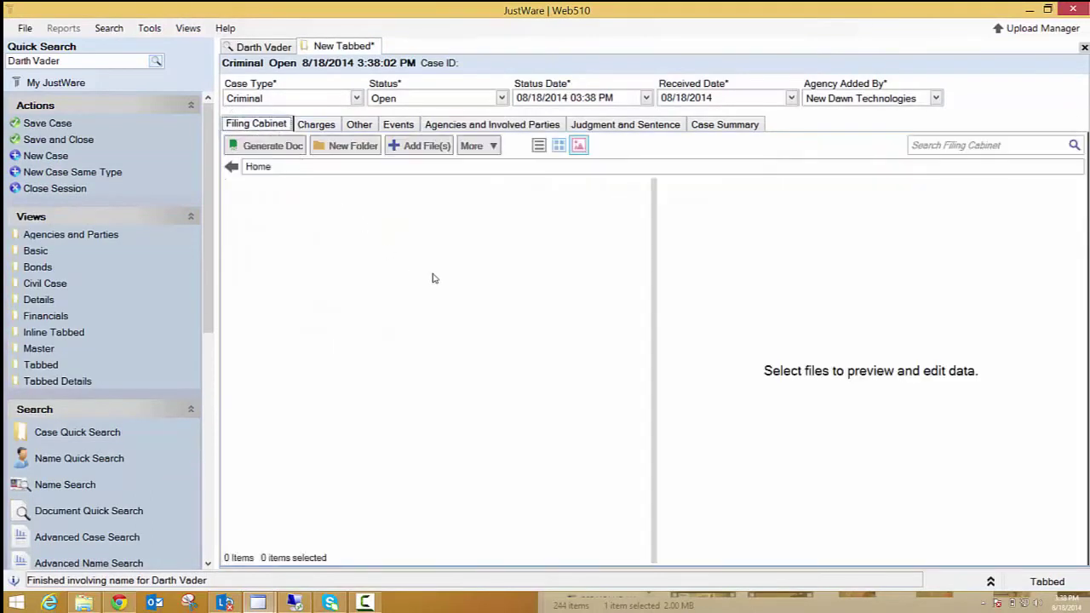
pyautogui.hotkey('ctrl', 's')
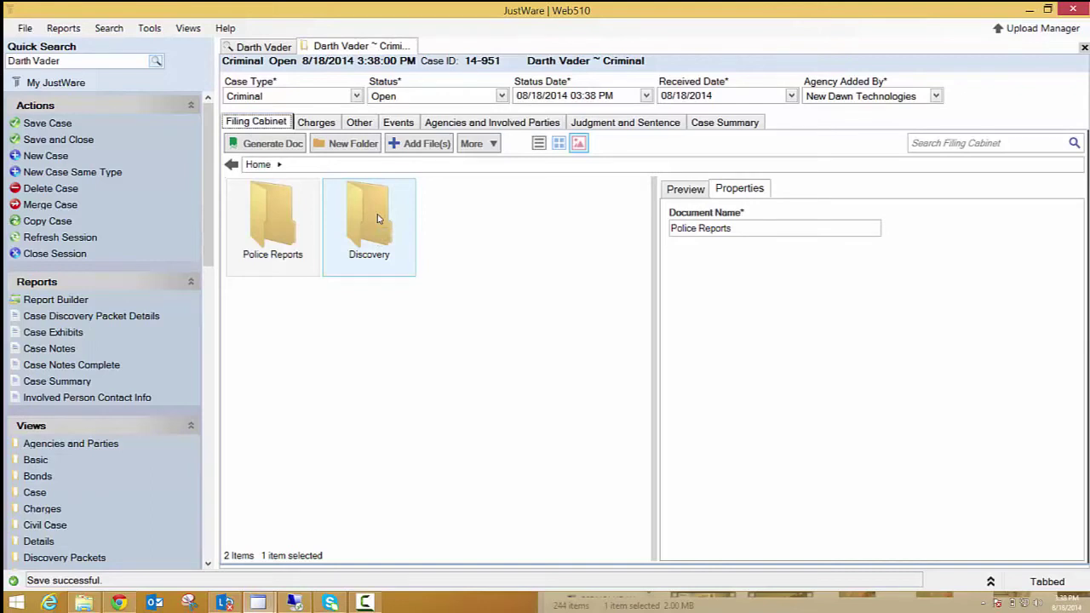
pyautogui.doubleClick(379, 219)
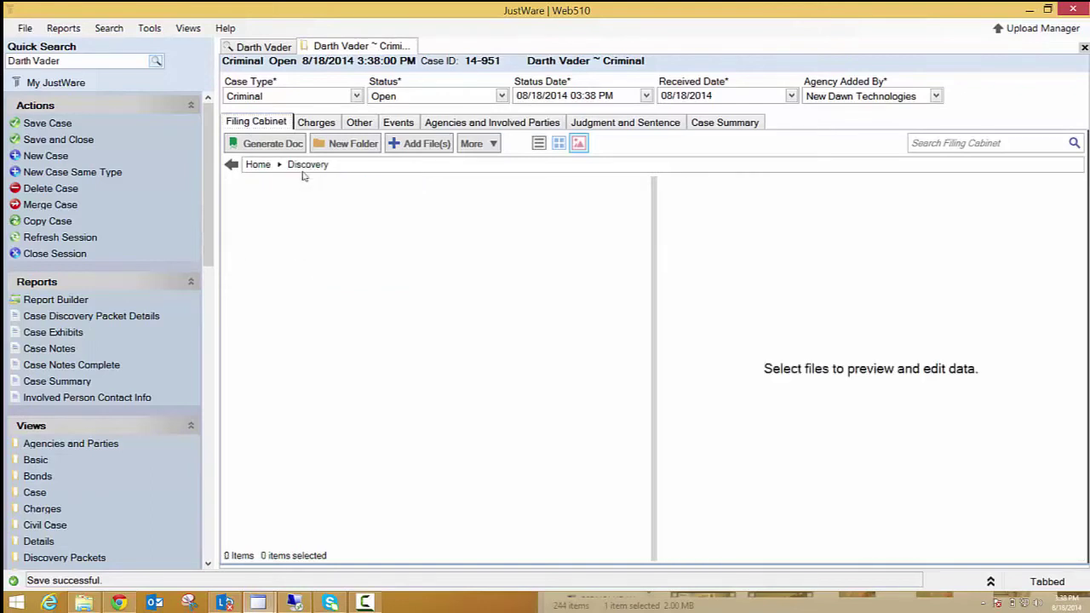
pyautogui.click(352, 143)
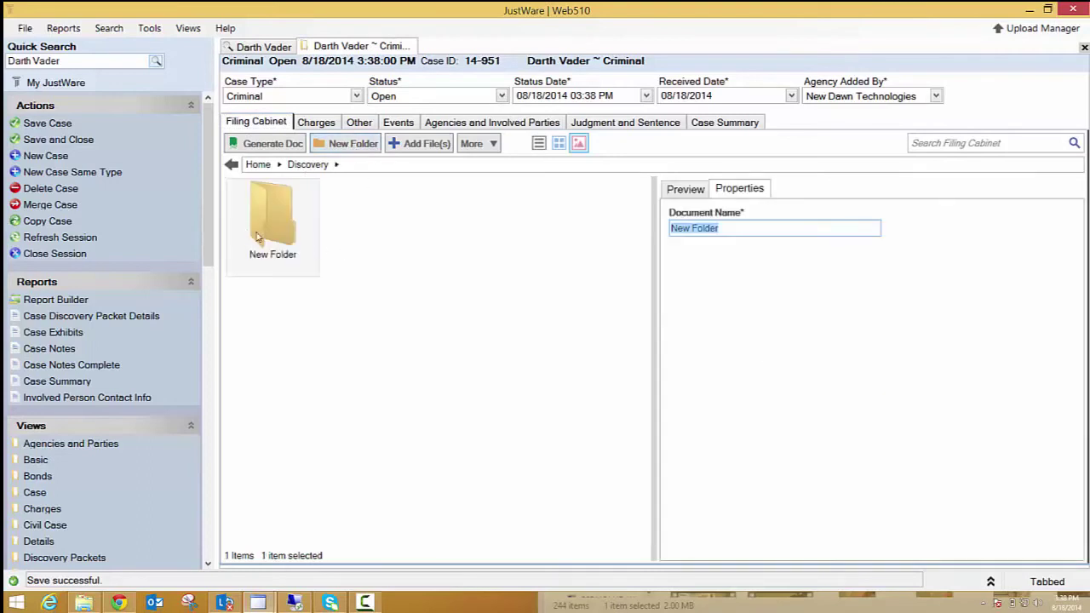
pyautogui.write('Phot')
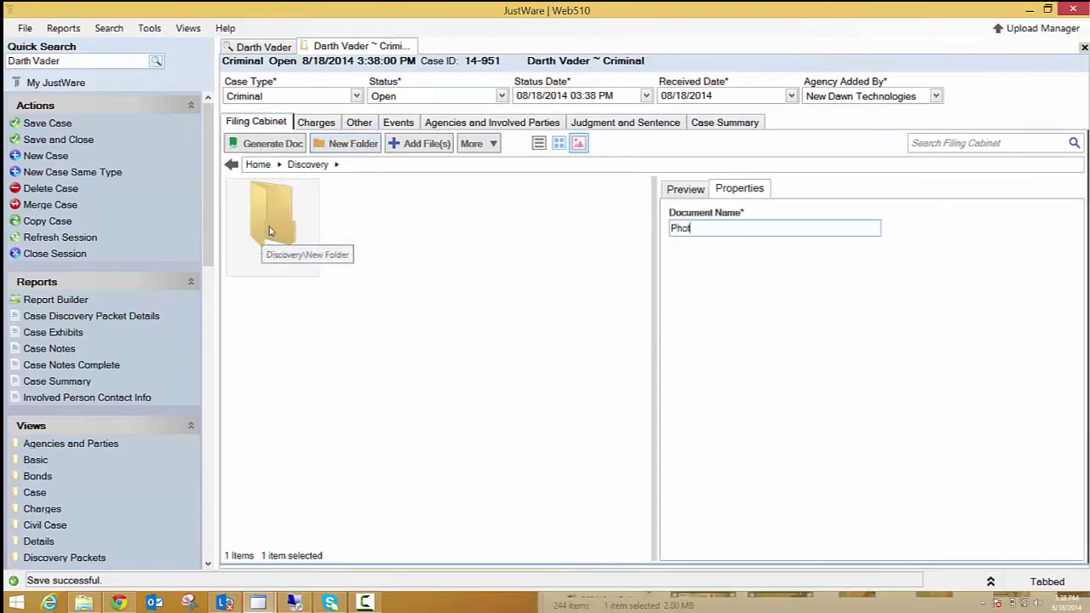
pyautogui.write('os')
pyautogui.press('Return')
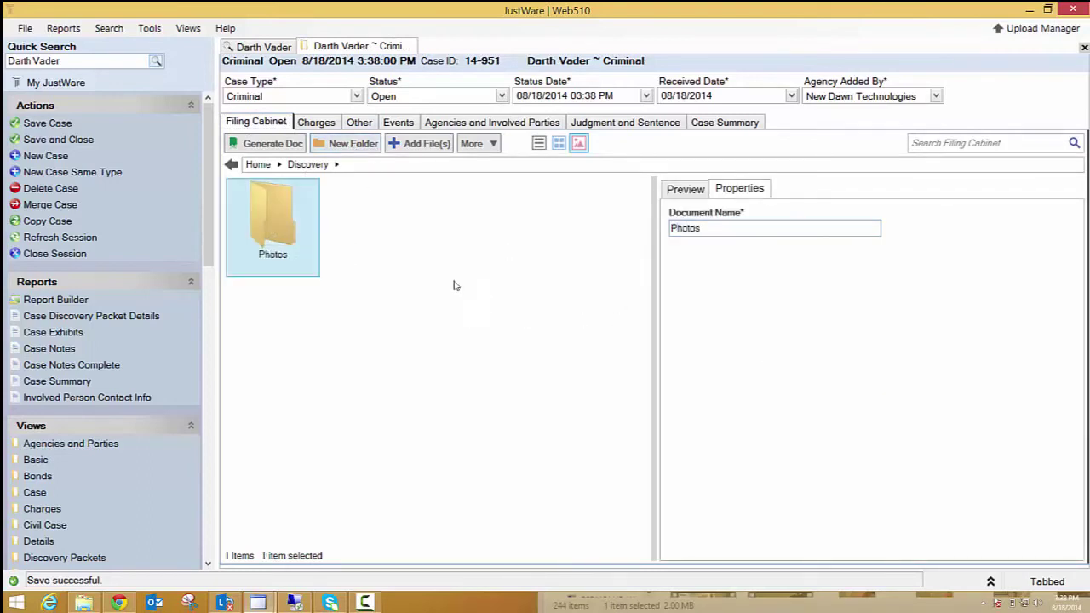
# - Create a subfolder named Cell Phone inside the Photos folder
pyautogui.doubleClick(279, 225)
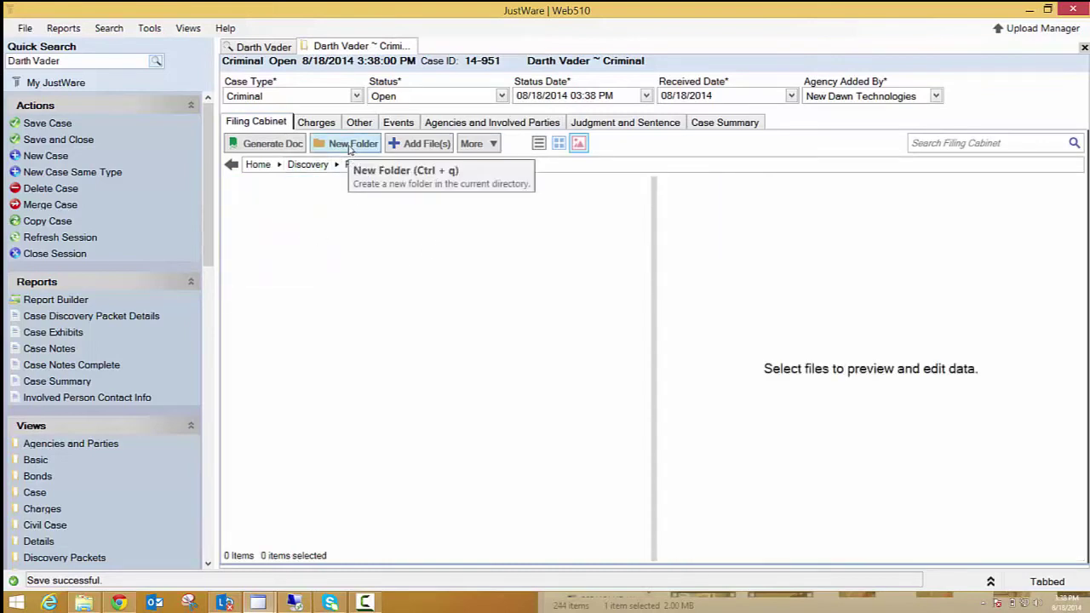
pyautogui.click(349, 147)
pyautogui.write('Cell')
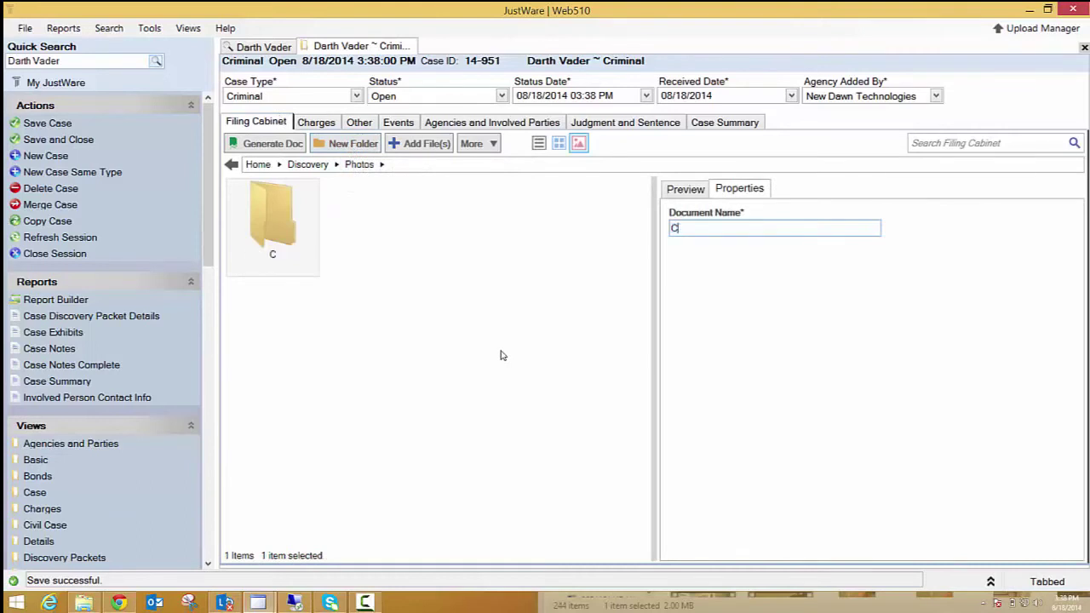
pyautogui.write(' Phone')
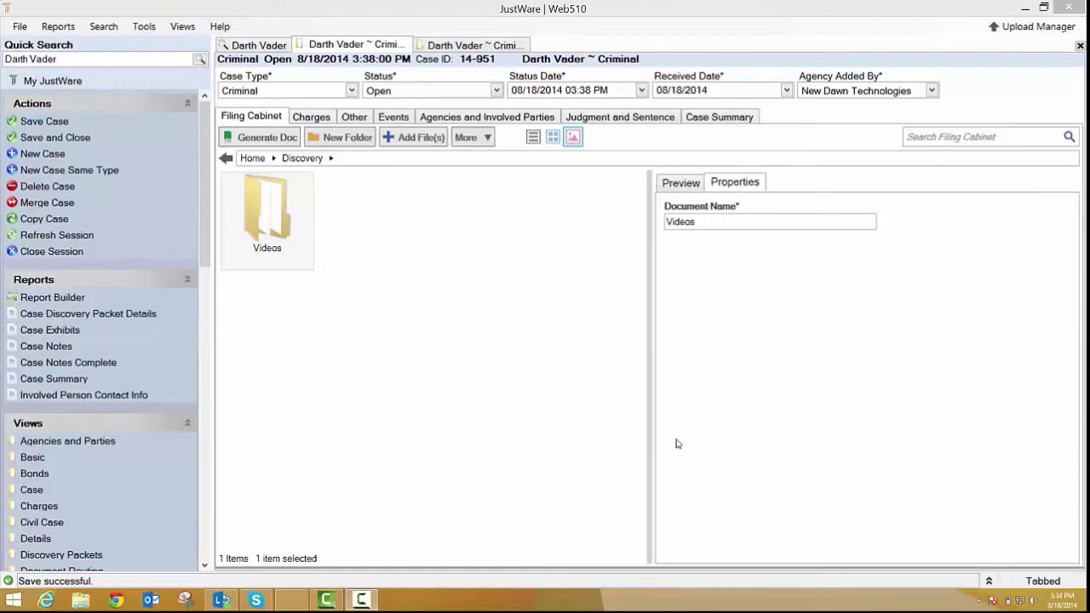
# - Open the Videos folder inside Discovery and examine its folder path
pyautogui.doubleClick(267, 208)
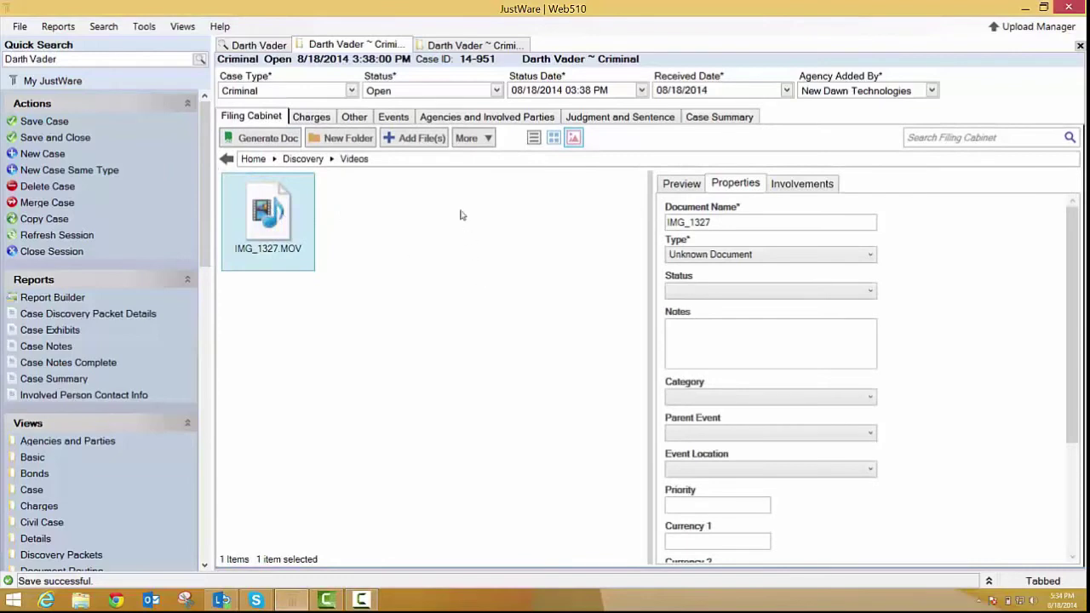
pyautogui.click(383, 160)
pyautogui.press('Escape')
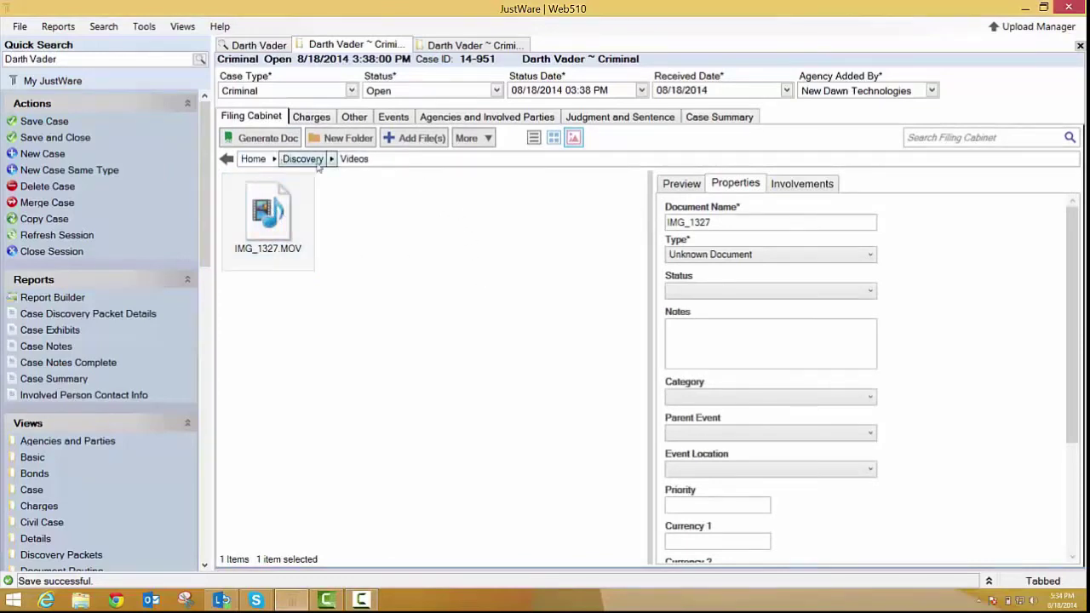
pyautogui.click(385, 160)
pyautogui.press('Escape')
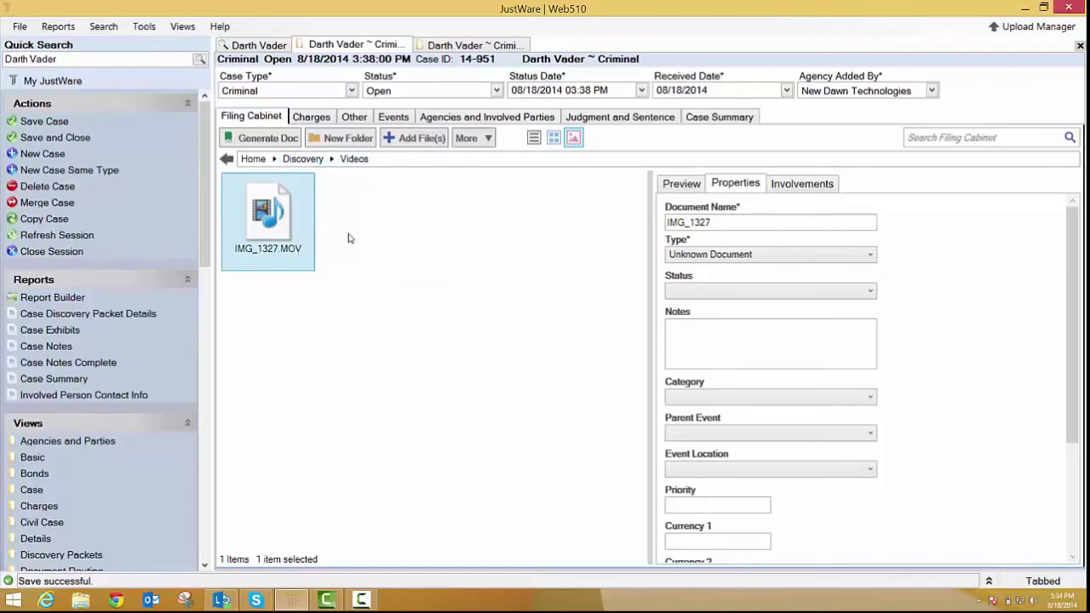
# - Return to the filing cabinet's Home level and look inside the Police Reports folder
pyautogui.click(227, 160)
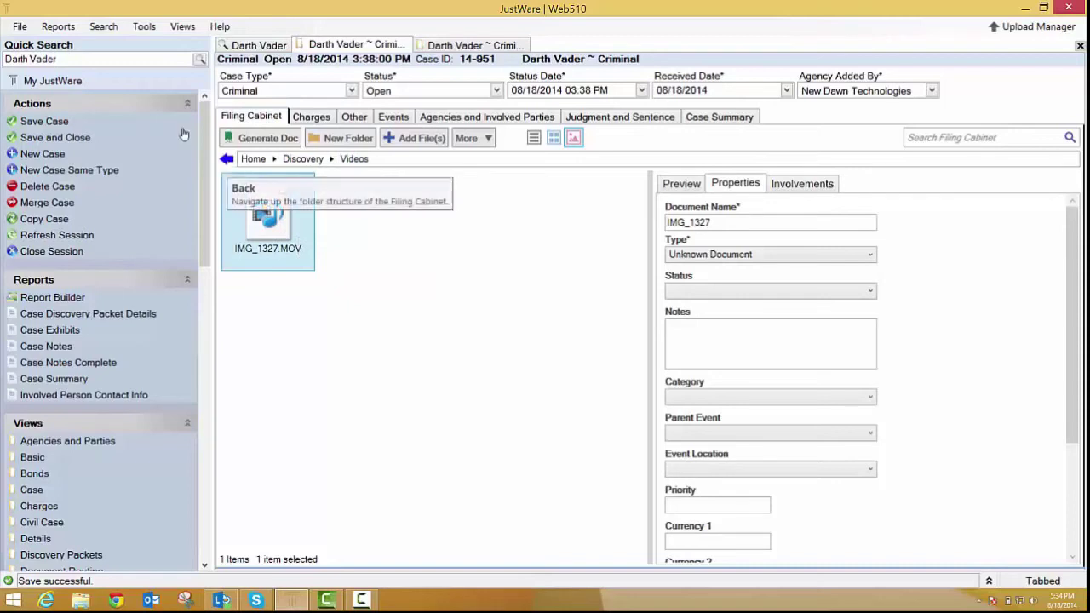
pyautogui.click(253, 161)
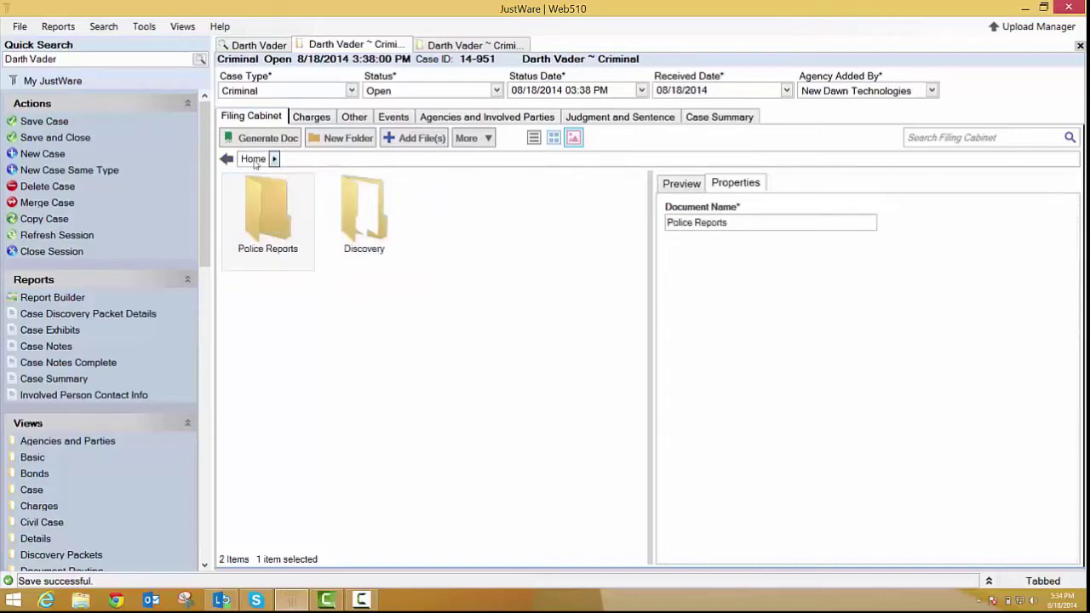
pyautogui.doubleClick(274, 207)
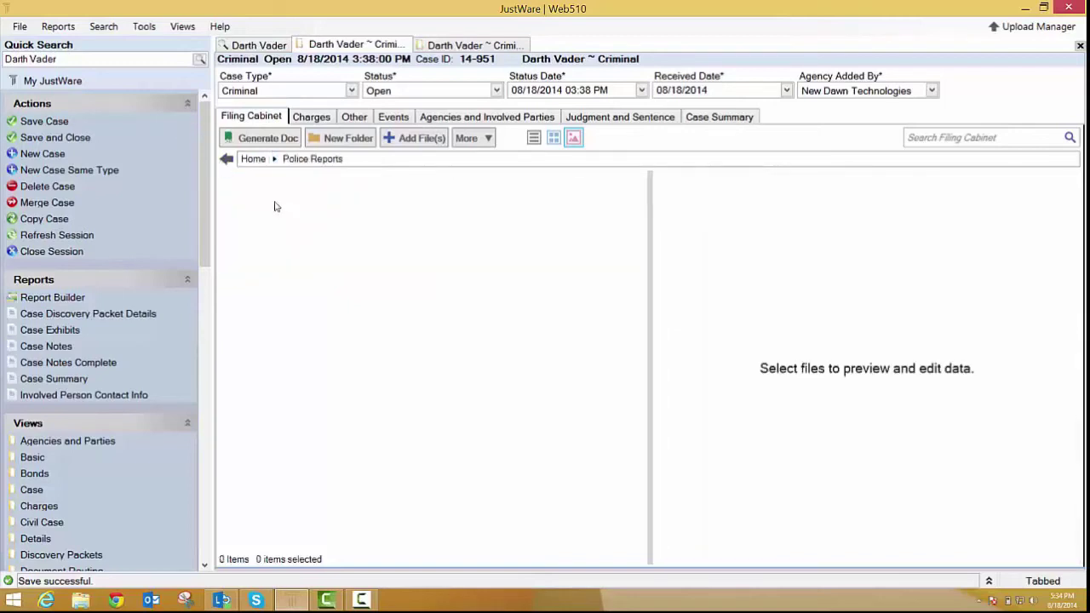
pyautogui.click(227, 161)
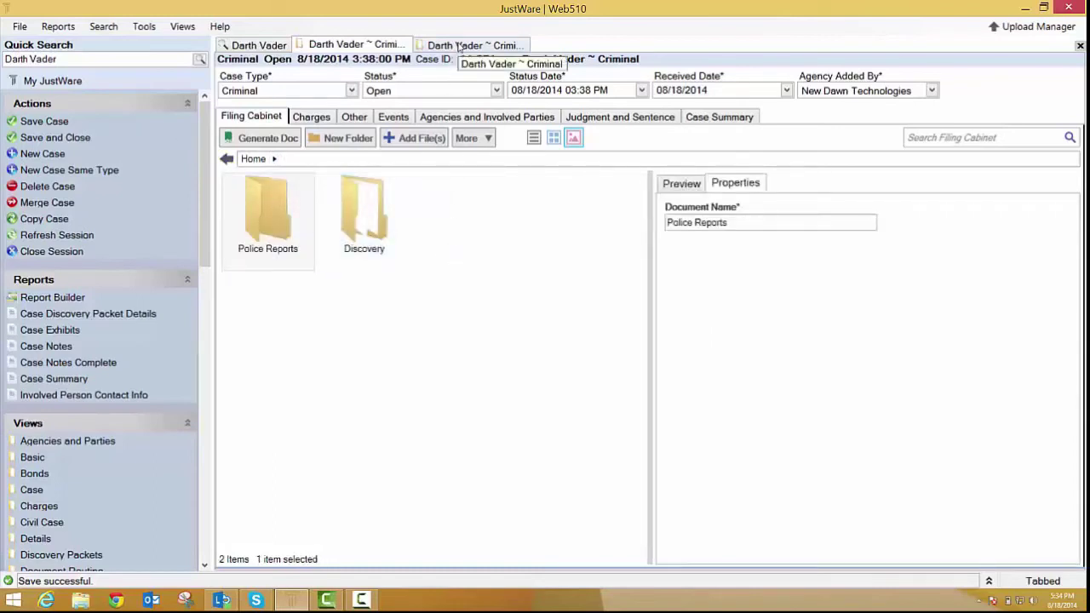
# - Search the 823WGTMA folder of the other open Darth Vader case for 1599 and view IMG_1599.JPG in preview and full size
pyautogui.click(458, 46)
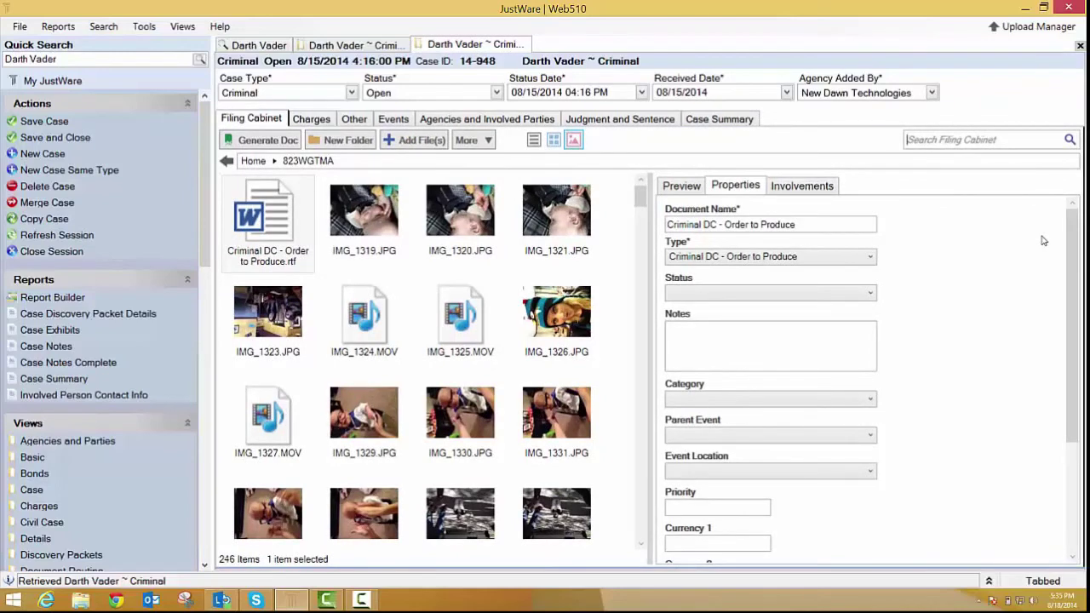
pyautogui.write('1599')
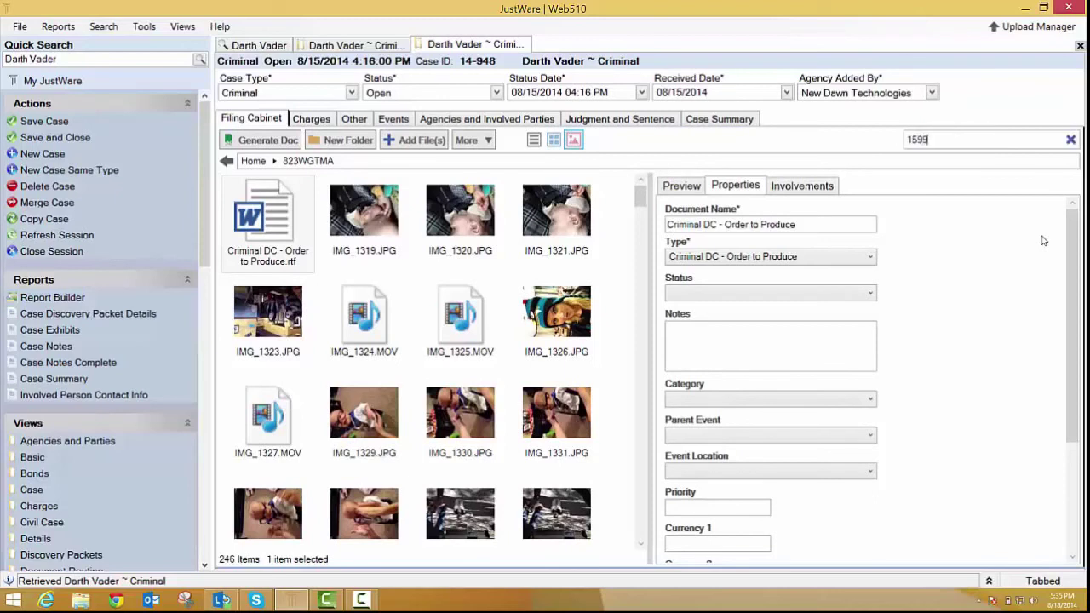
pyautogui.press('Return')
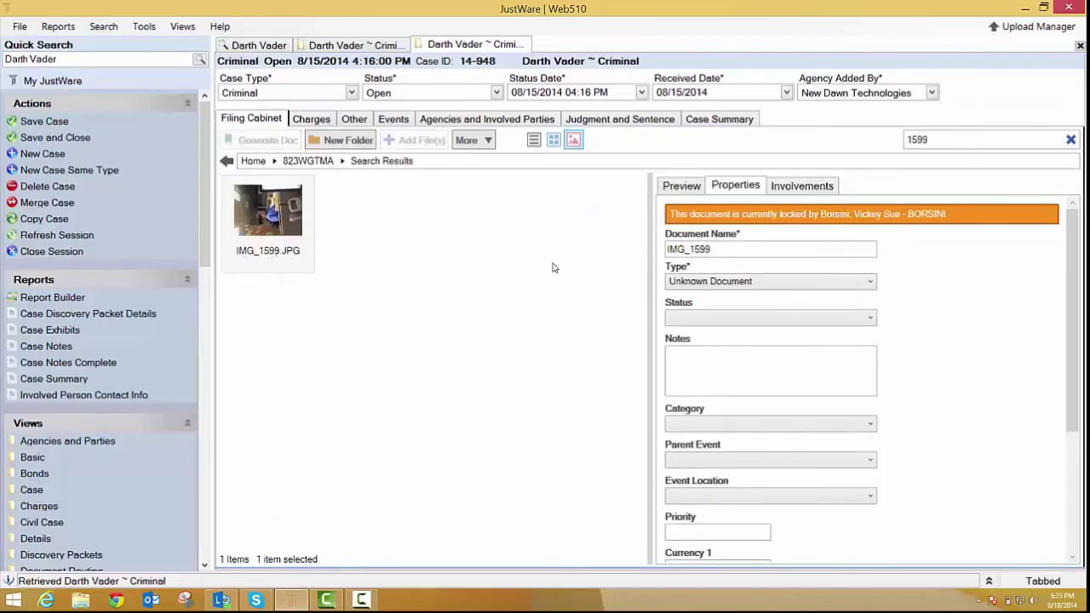
pyautogui.click(682, 187)
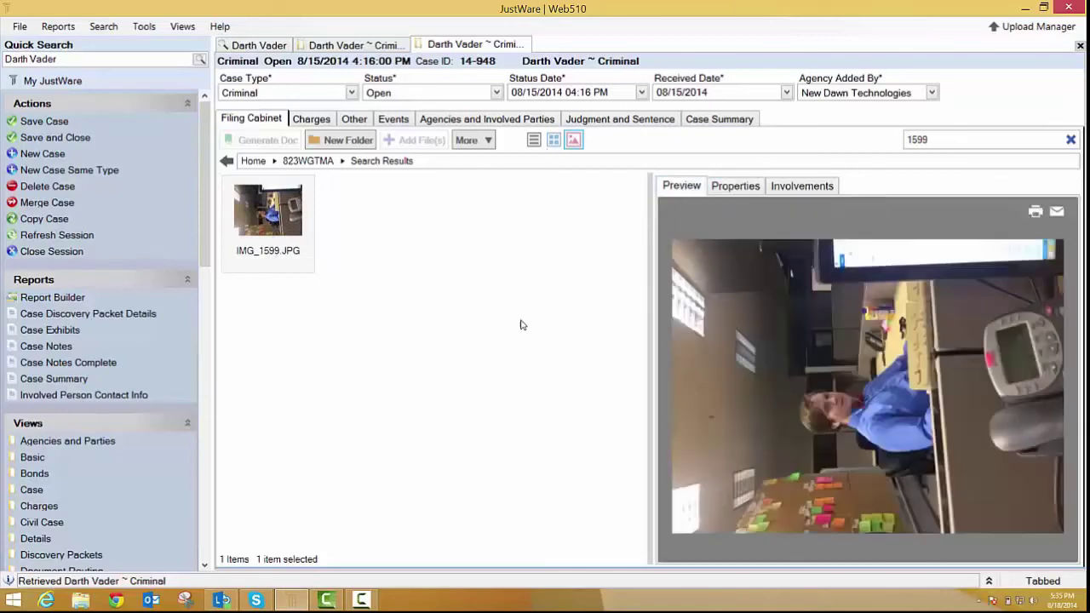
pyautogui.doubleClick(289, 223)
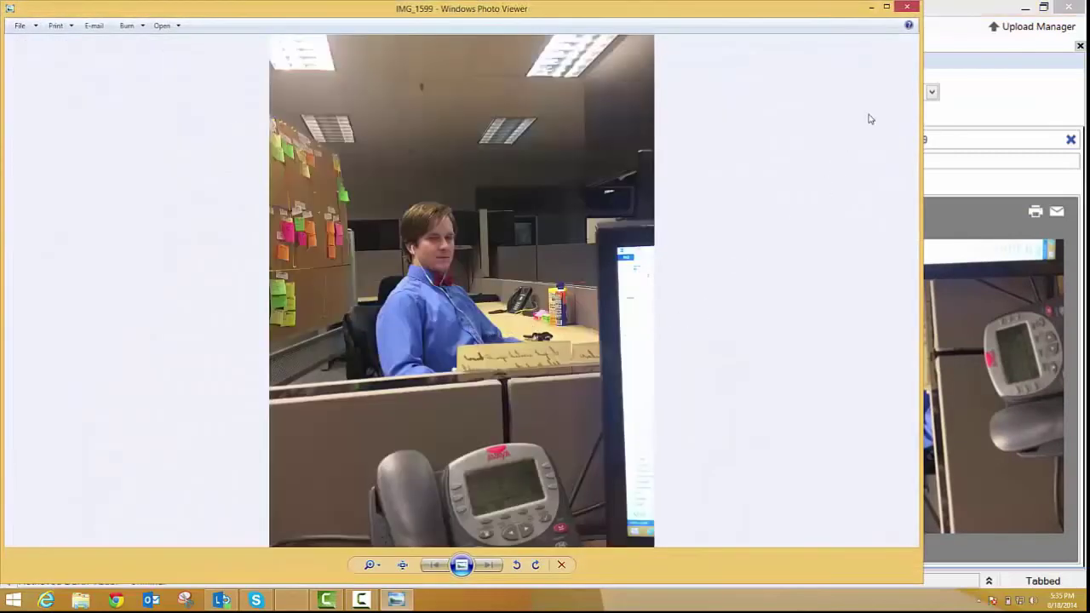
pyautogui.click(910, 7)
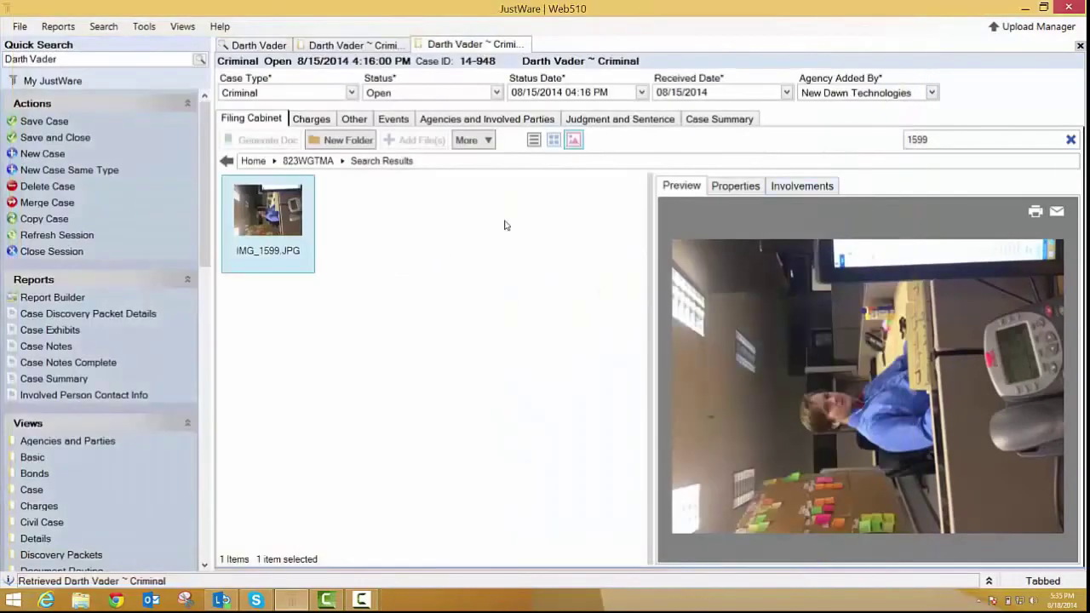
# - Replace the 1599 search with a search for Criminal and return to the newly created Darth Vader case
pyautogui.click(929, 138)
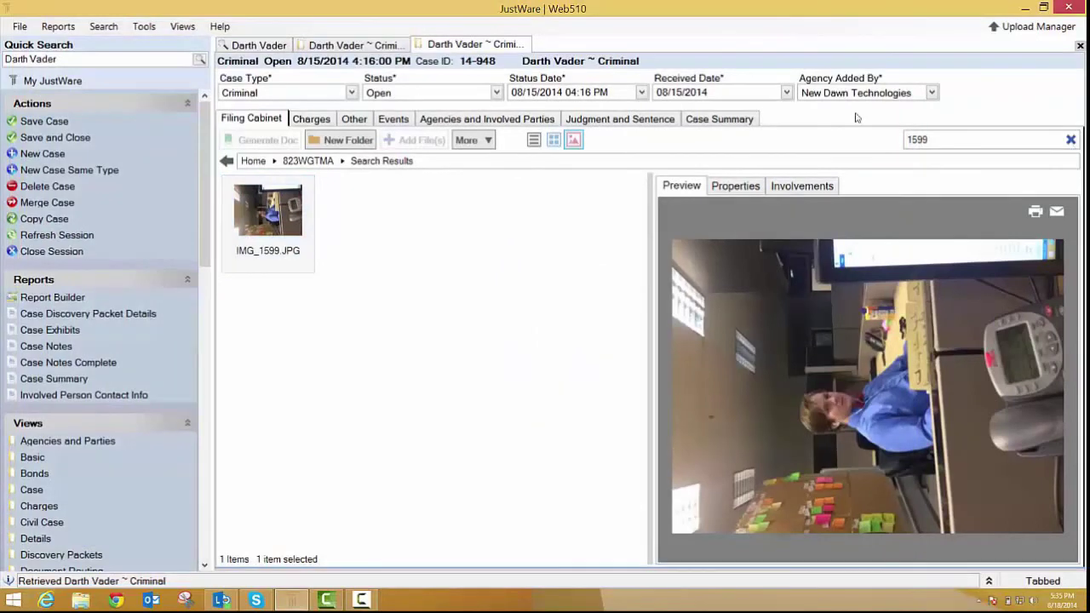
pyautogui.click(1070, 139)
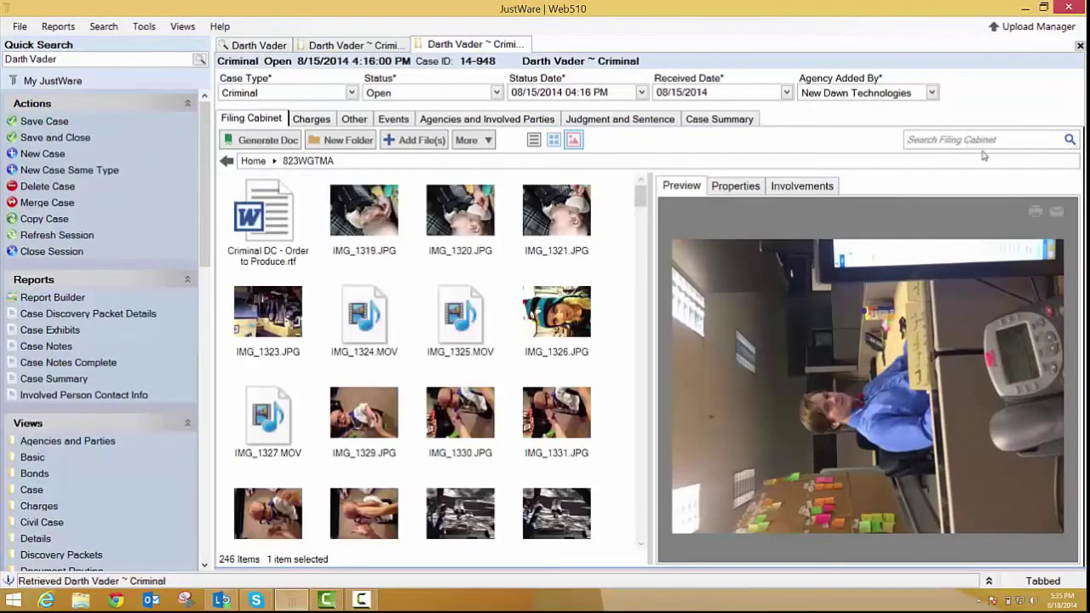
pyautogui.write('Crimina')
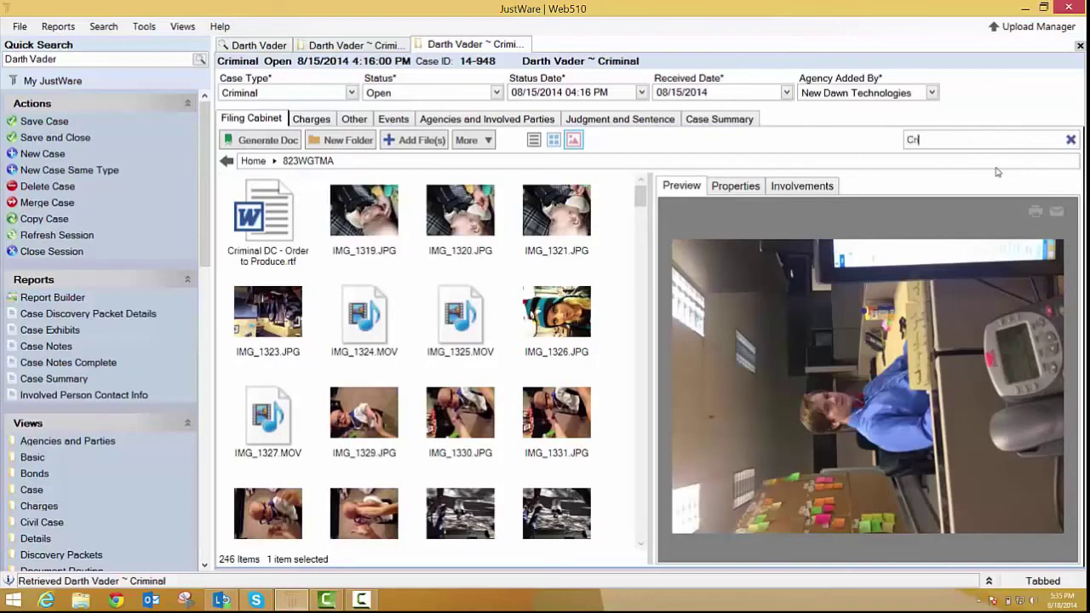
pyautogui.press('BackSpace')
pyautogui.press('BackSpace')
pyautogui.press('BackSpace')
pyautogui.write('inal')
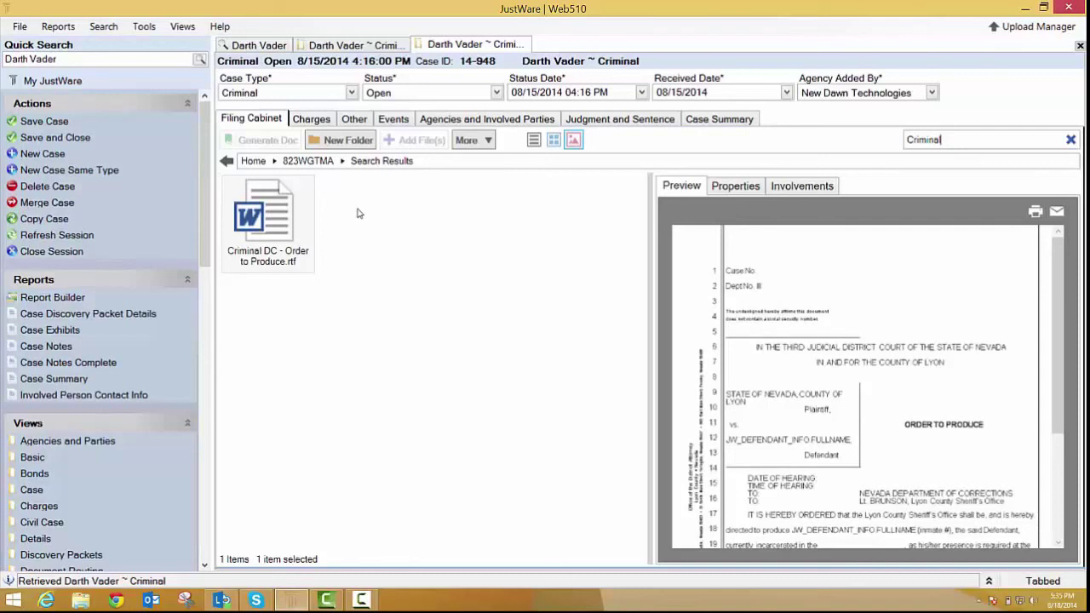
pyautogui.click(366, 45)
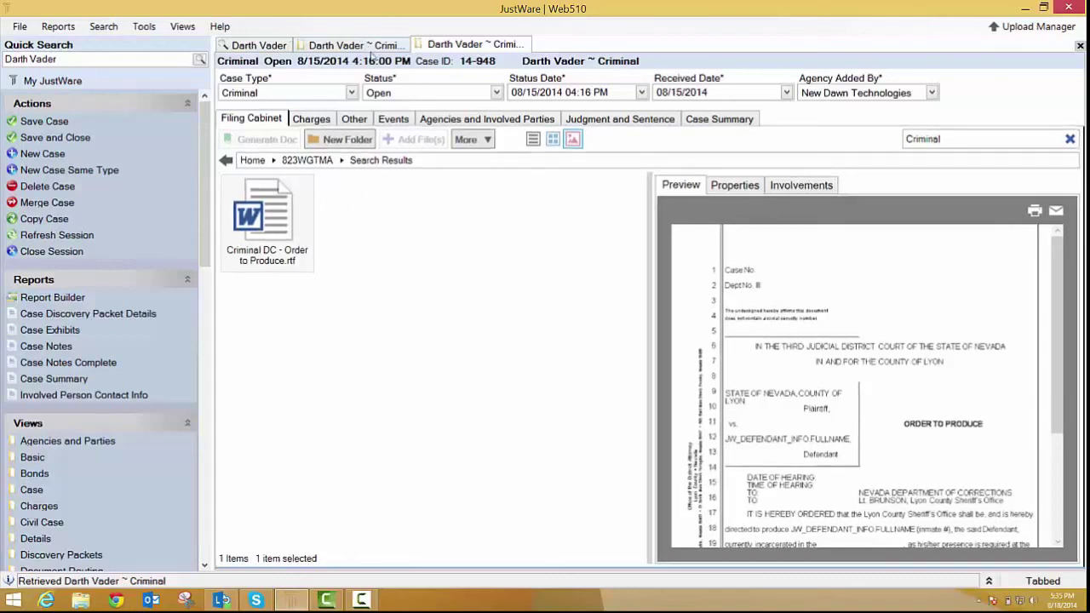